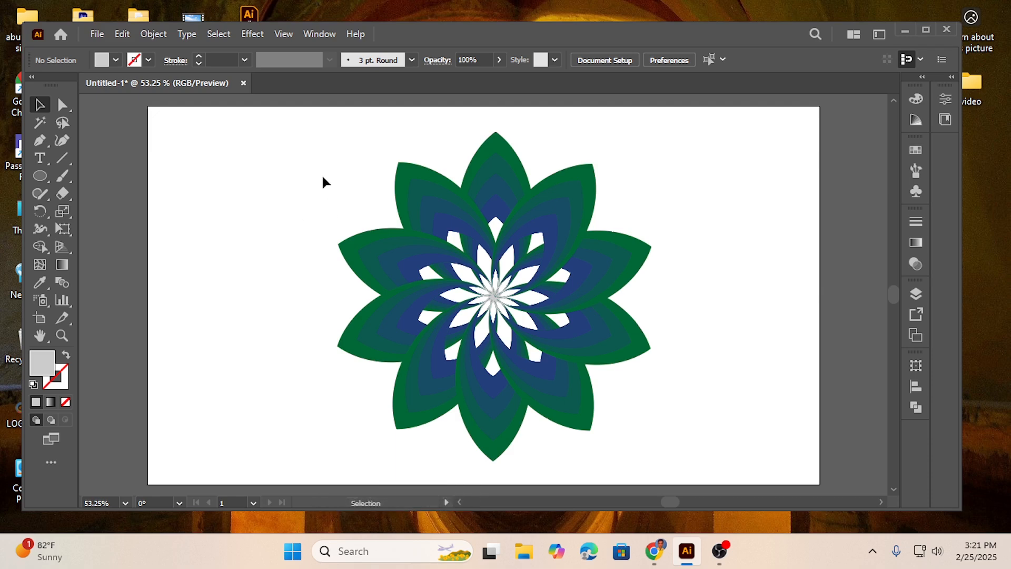
Delete all of the green and blue flower artwork from the artboard
drag(364, 207, 693, 418)
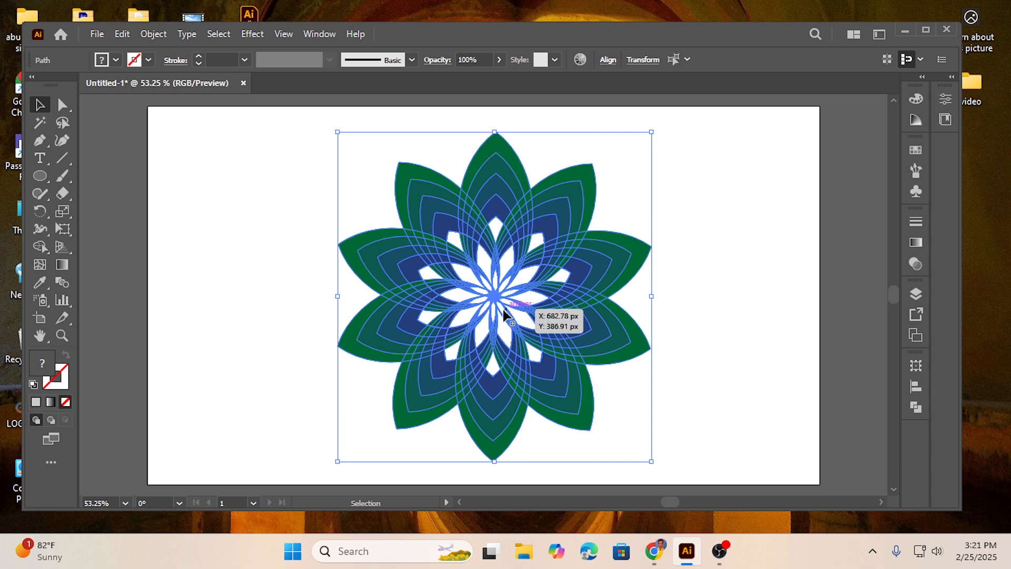
key(Delete)
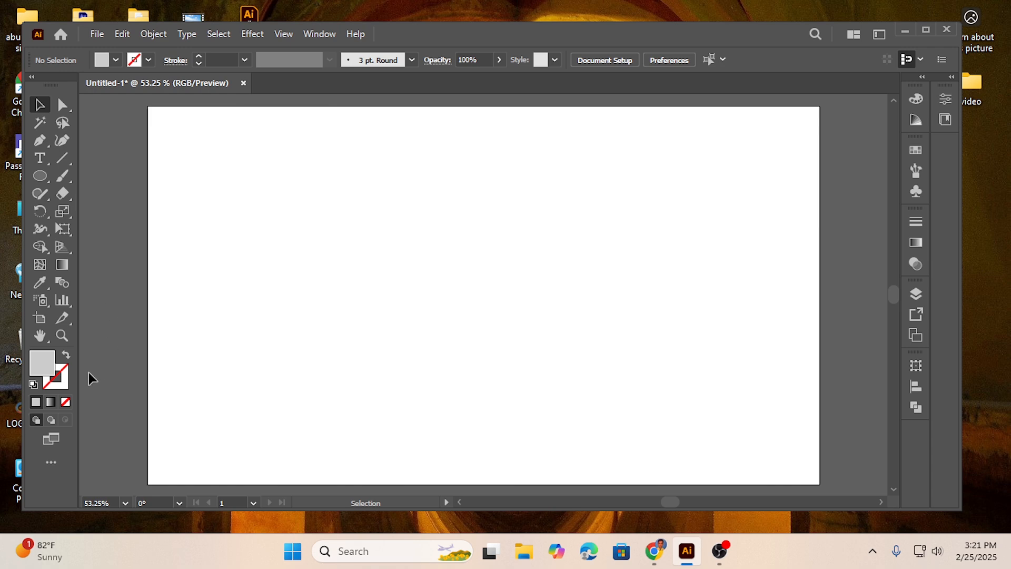
Draw a slightly tall grey ellipse on the artboard and duplicate it horizontally so the two ellipses overlap
click(40, 176)
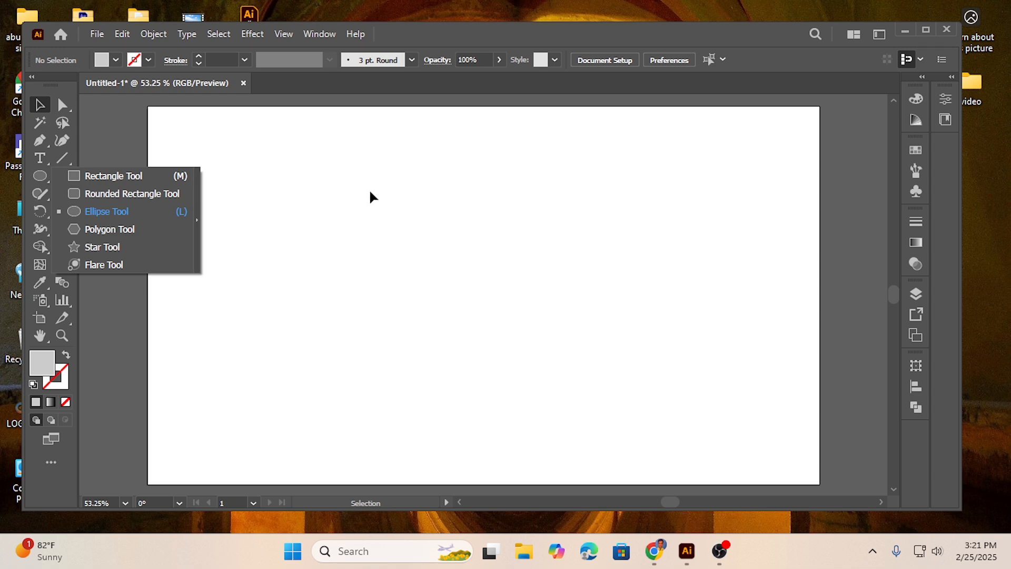
click(116, 211)
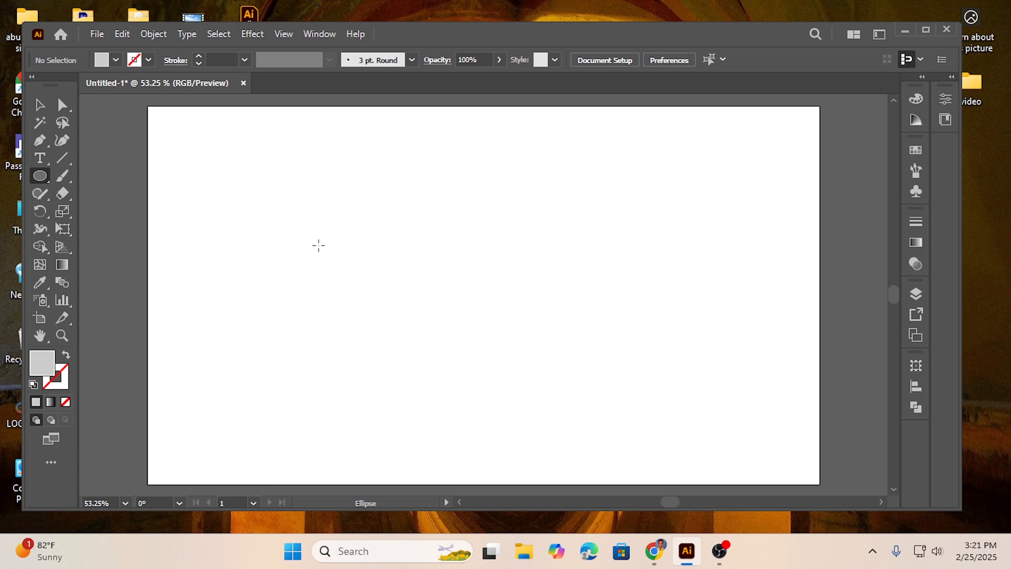
mouse_move(310, 221)
mouse_down()
mouse_move(429, 339)
mouse_move(419, 353)
mouse_up()
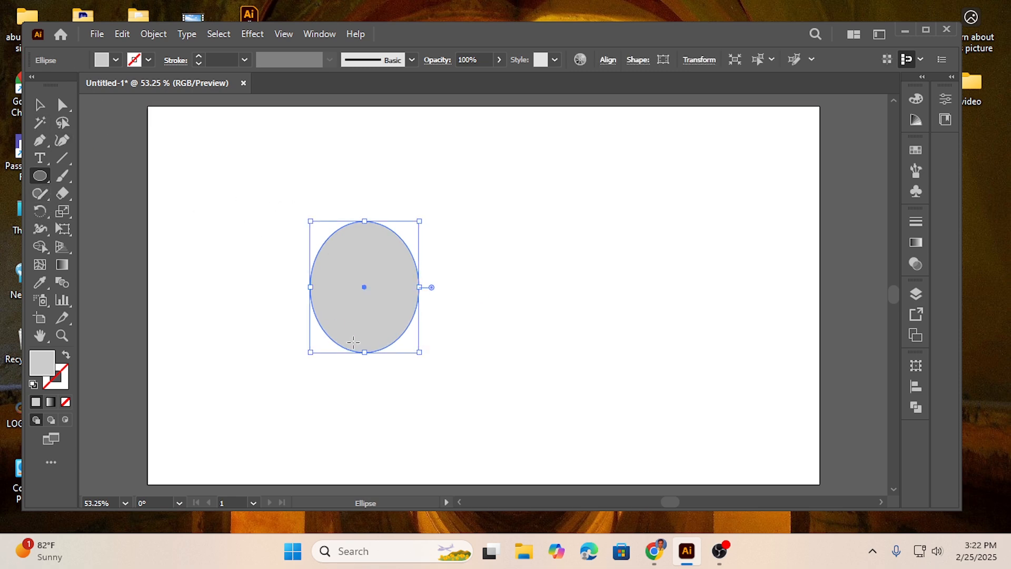
click(41, 105)
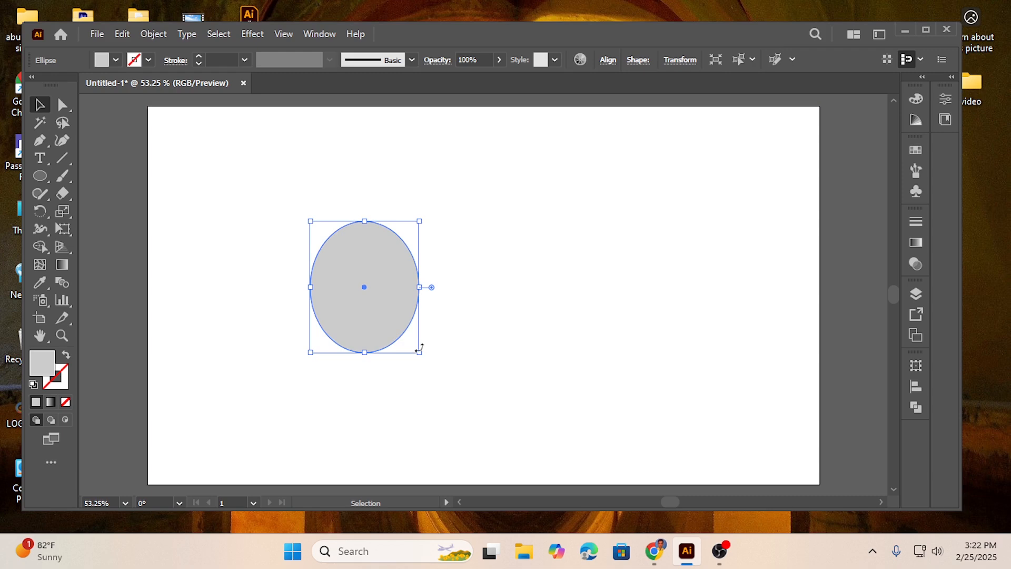
drag(395, 315, 445, 315)
Intersect the two overlapping ellipses with Pathfinder to keep only their shared petal shape
drag(289, 210, 493, 378)
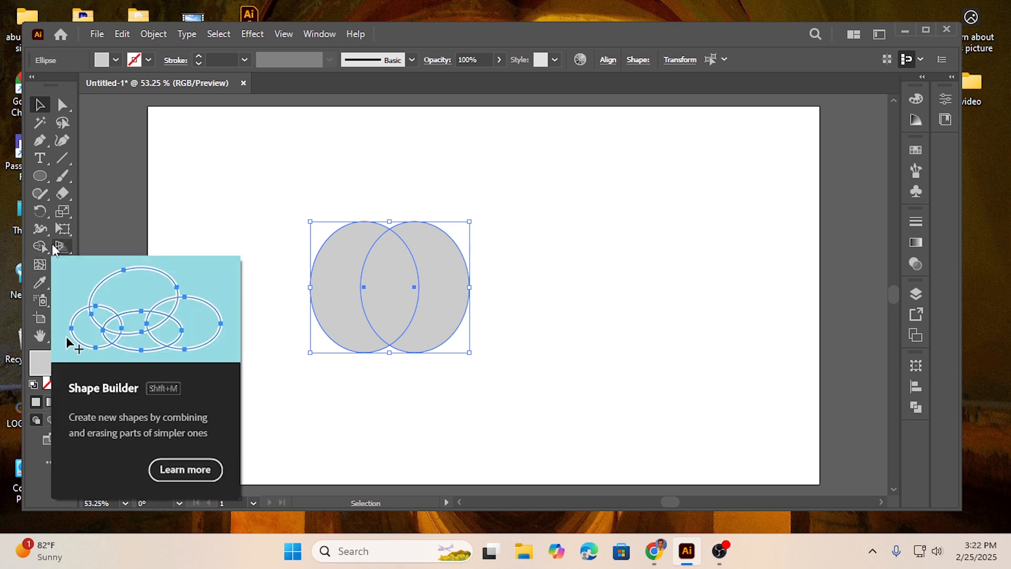
click(916, 407)
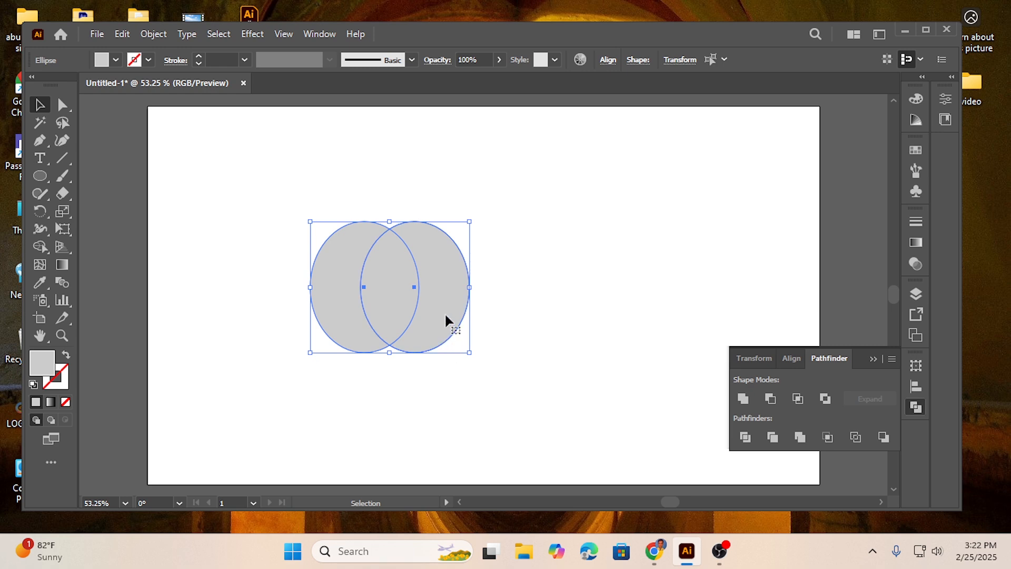
click(797, 402)
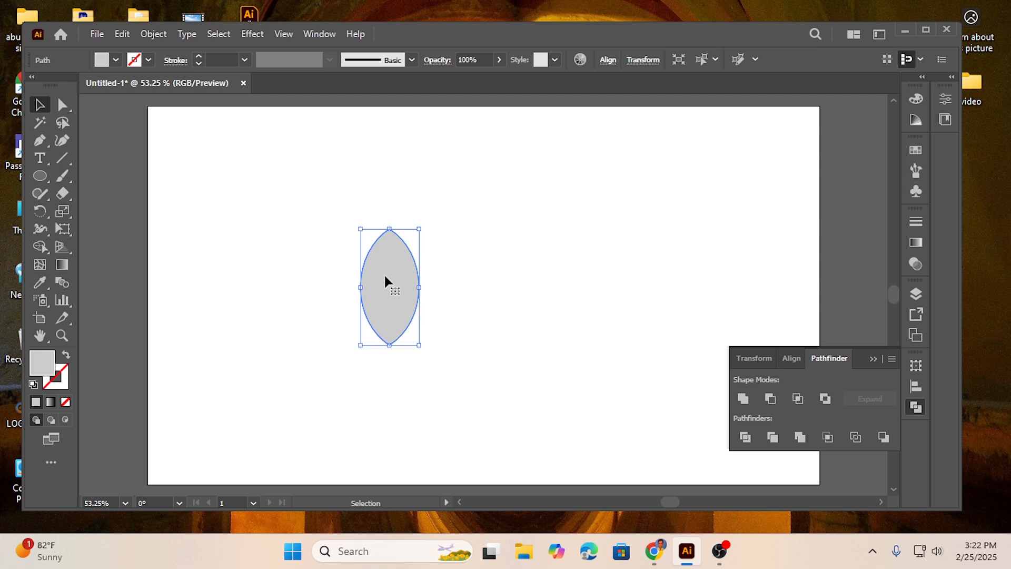
Fill the petal shape with the dark green swatch and deselect it
click(116, 60)
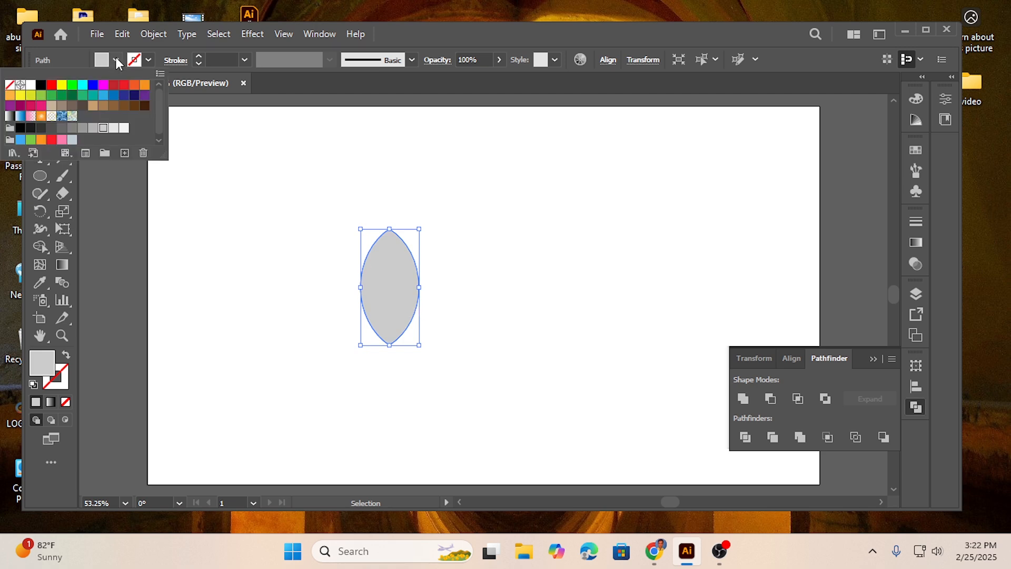
click(72, 96)
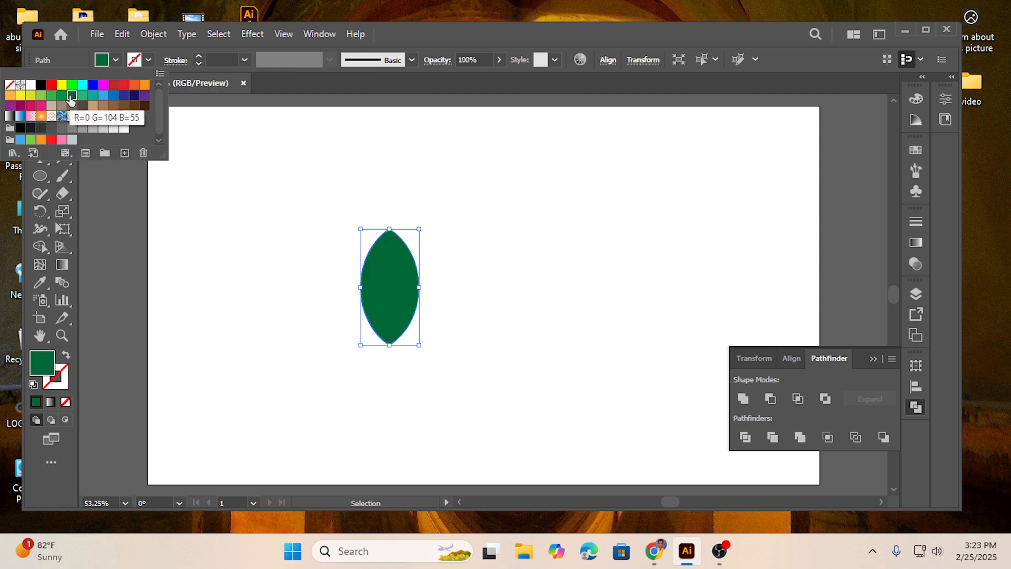
click(468, 298)
click(472, 296)
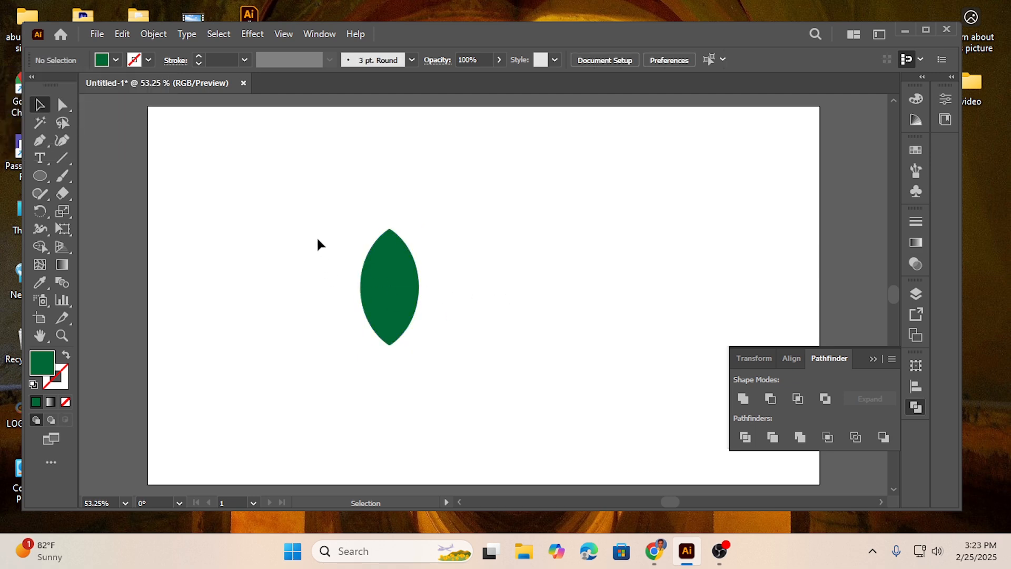
Move the green petal slightly up and to the left, and close the Pathfinder options
drag(318, 238, 466, 368)
drag(397, 316, 383, 294)
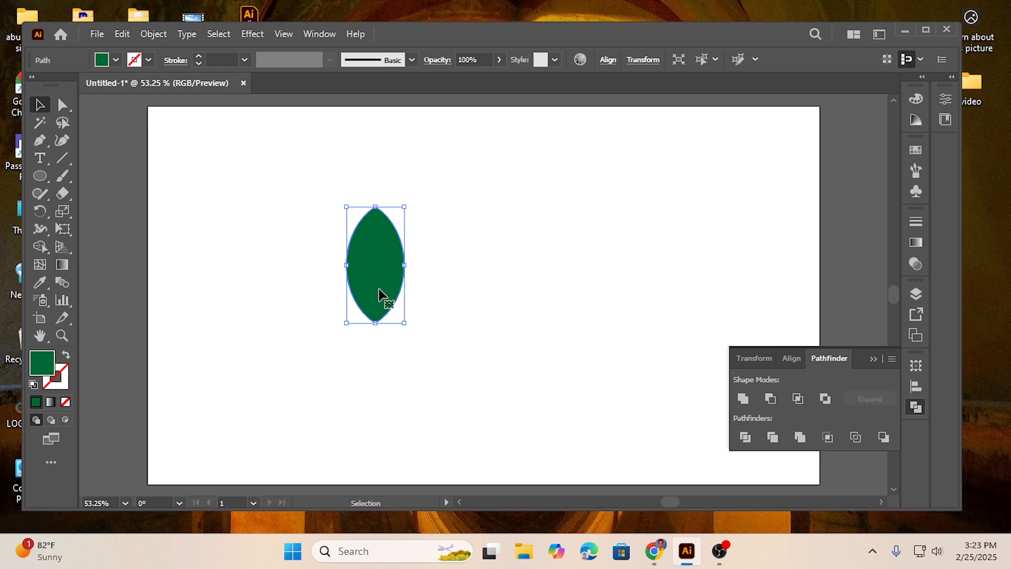
click(874, 358)
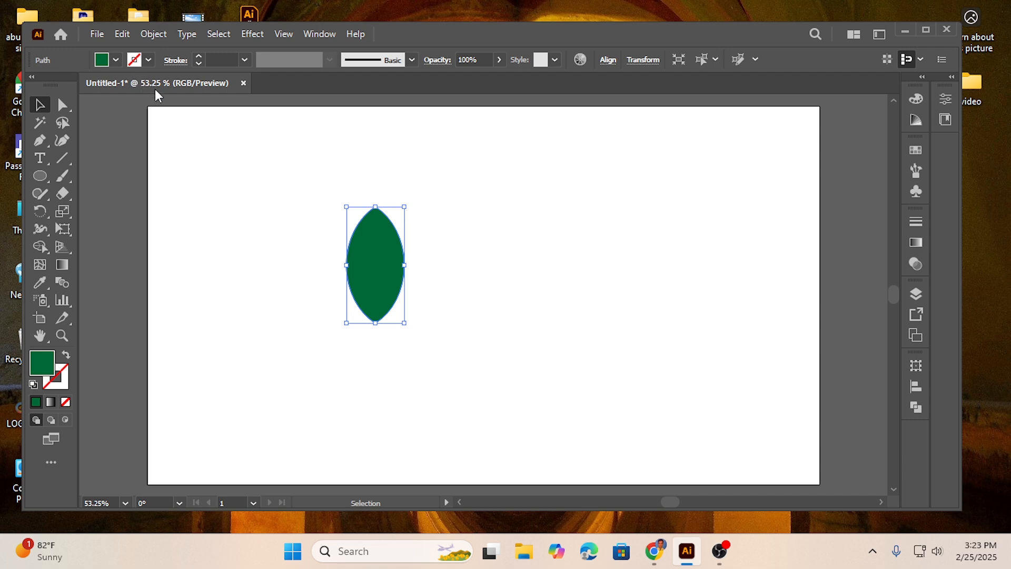
Copy the green petal, paste it in front, and scale the copy to under half size, anchored at the petal's bottom tip
click(120, 34)
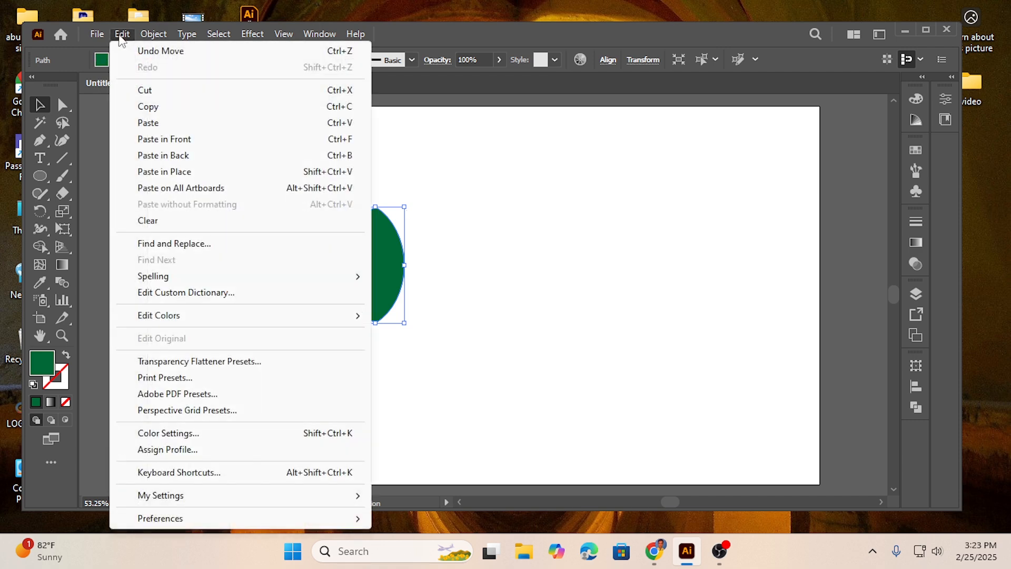
click(152, 108)
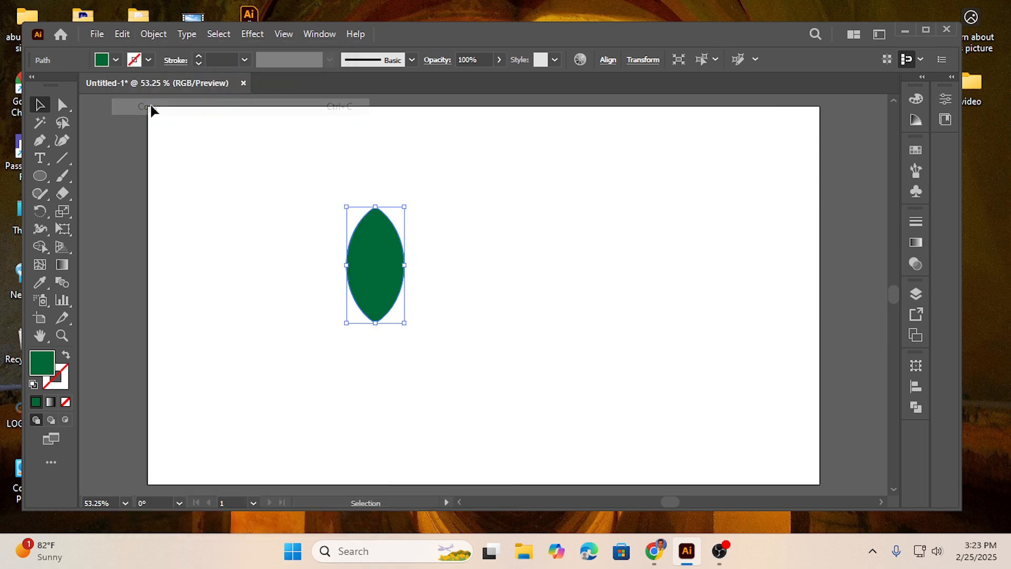
click(122, 36)
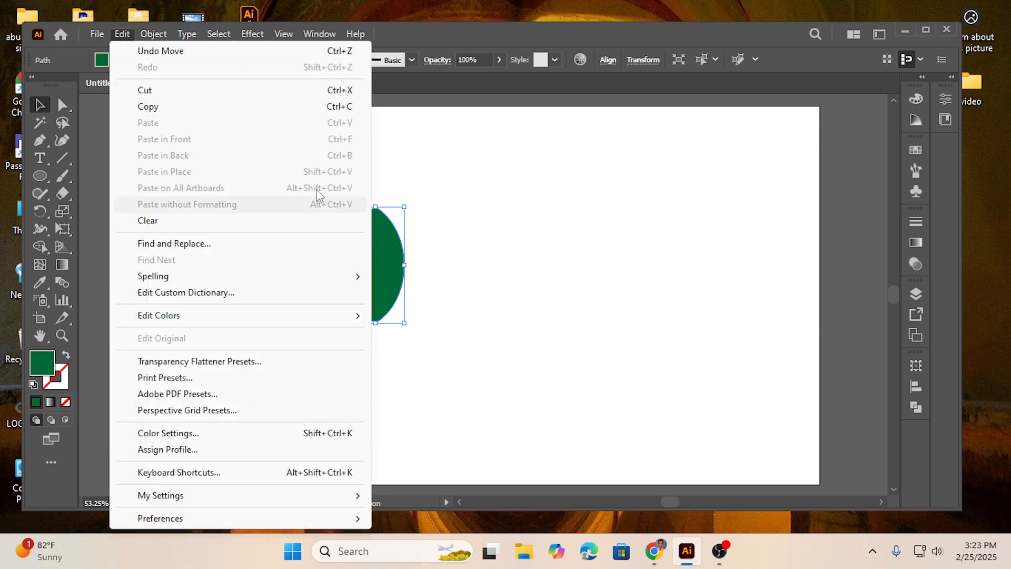
click(153, 108)
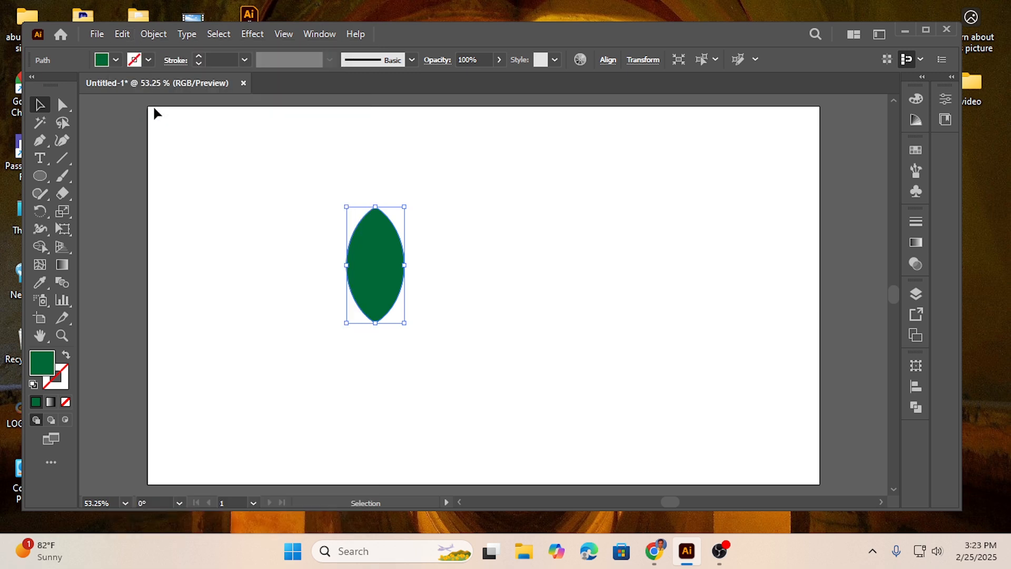
click(122, 35)
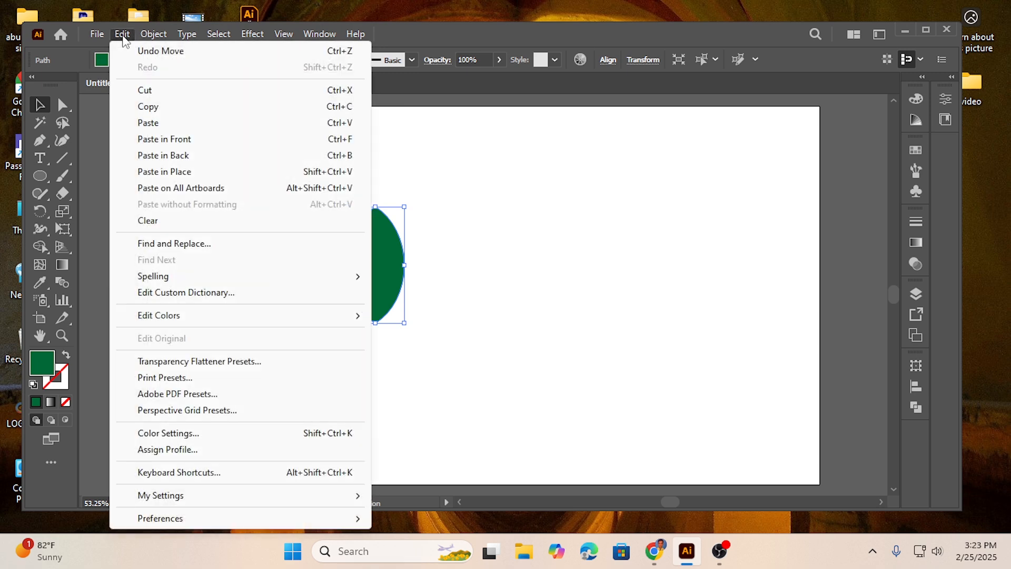
click(174, 140)
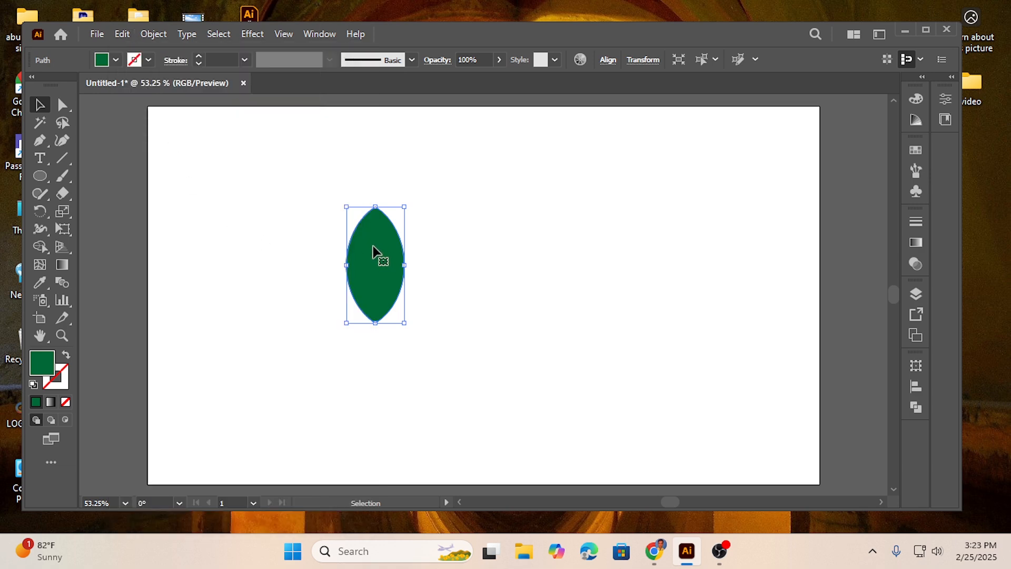
drag(375, 208, 372, 273)
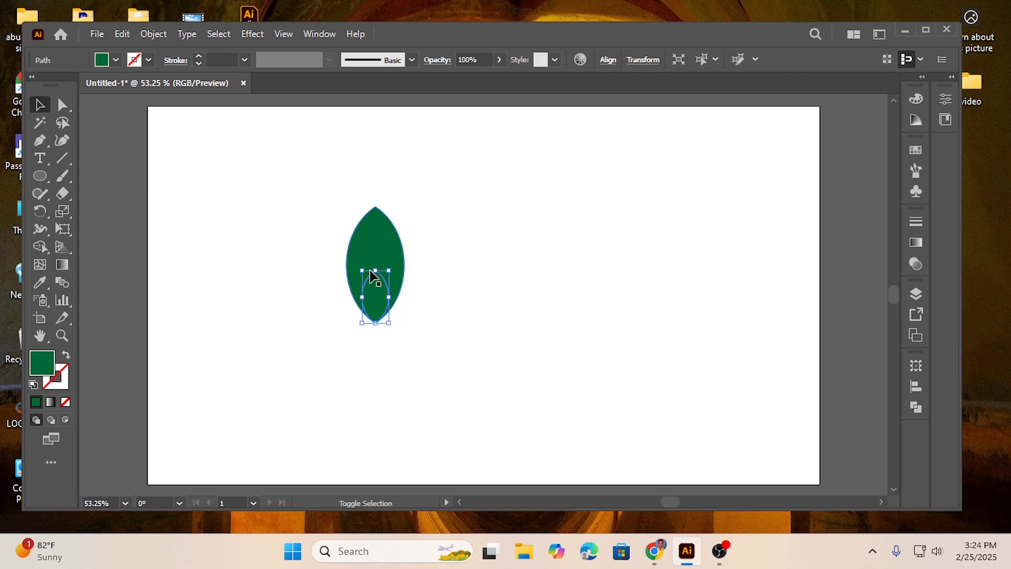
click(447, 227)
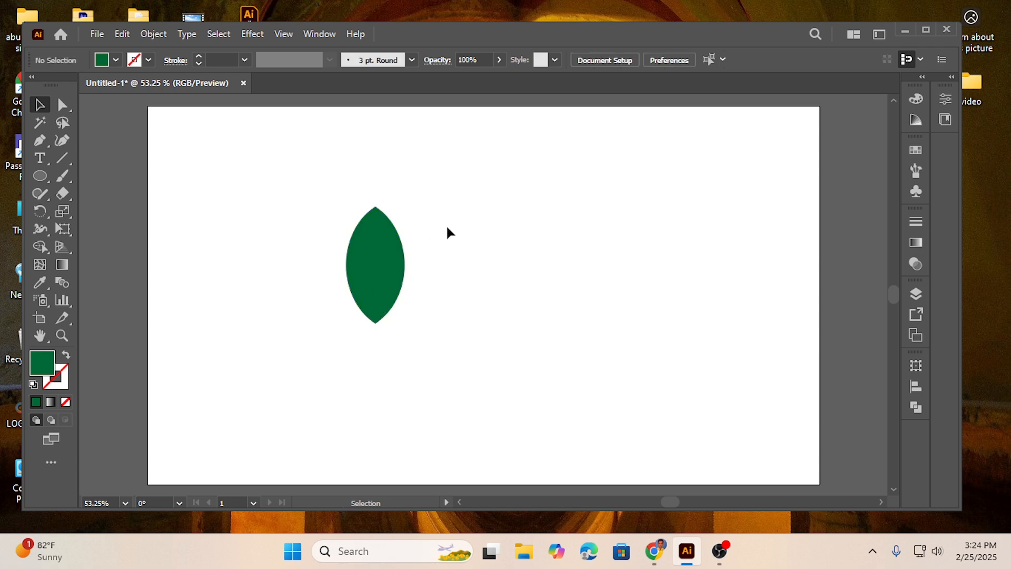
Fill the small inner petal with the blue swatch R=46 G=49 B=146 and deselect it
click(374, 296)
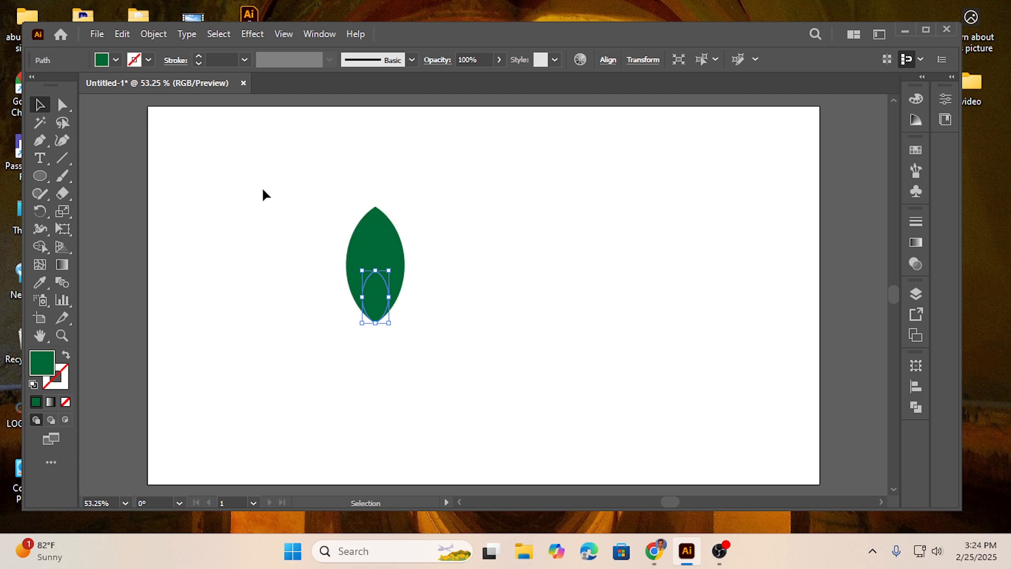
click(117, 60)
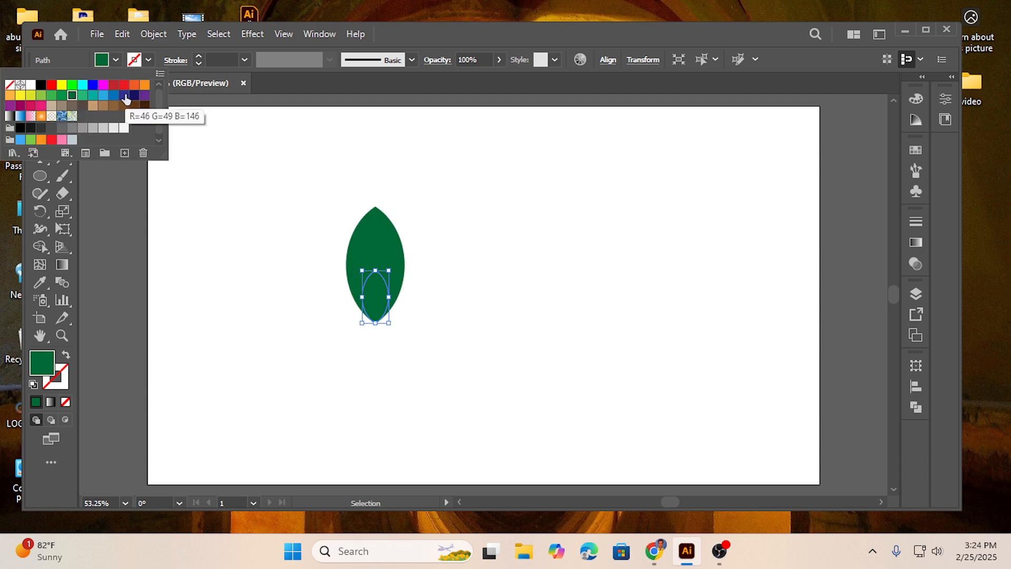
click(144, 95)
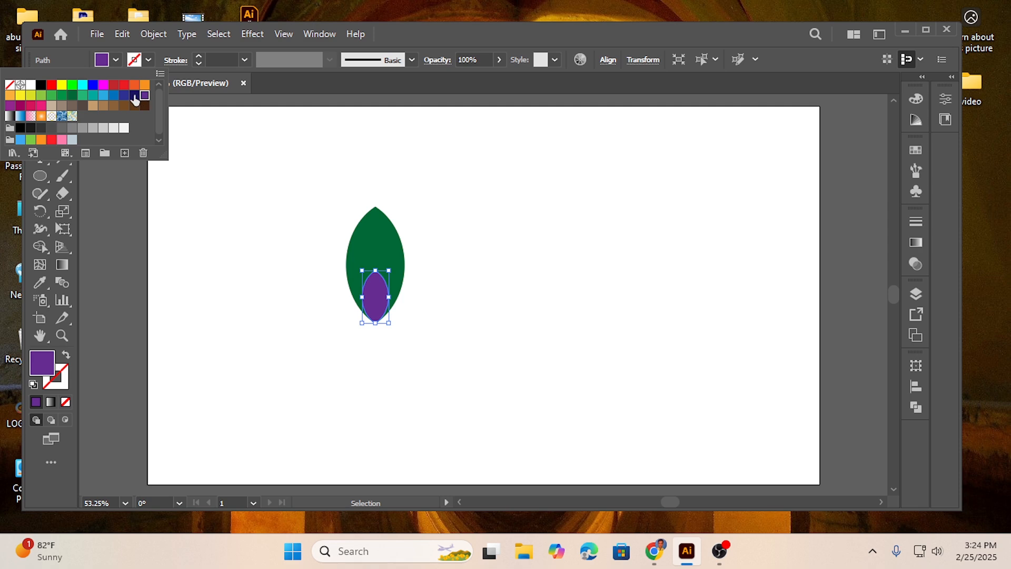
click(124, 95)
click(293, 259)
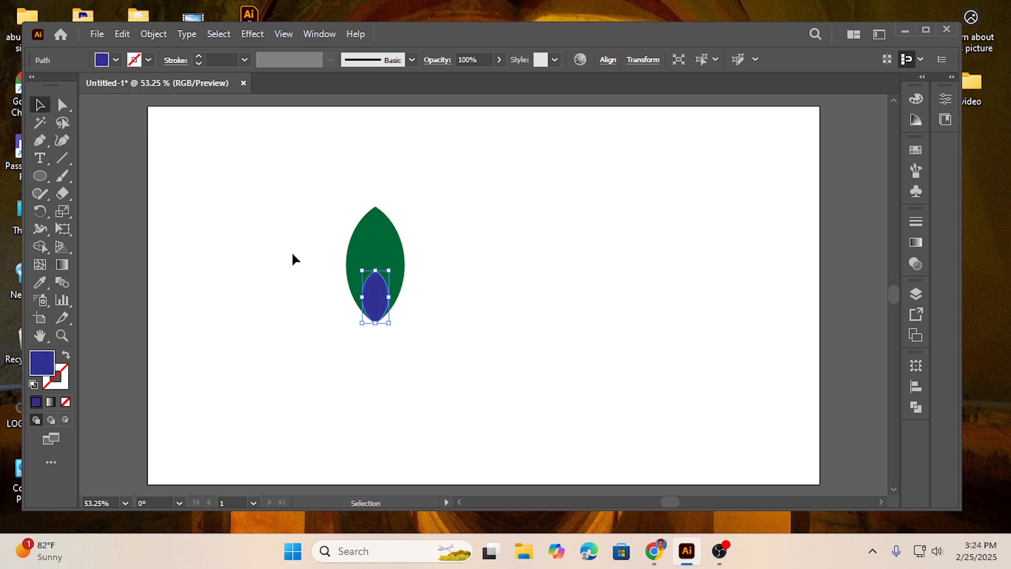
click(292, 254)
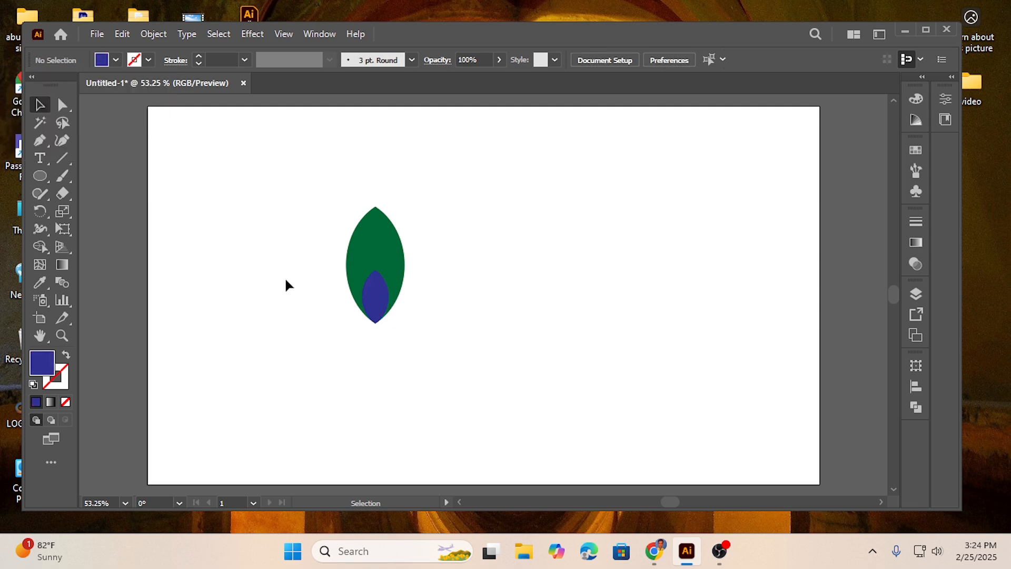
Nudge the blue inner petal down one increment and deselect it
click(375, 308)
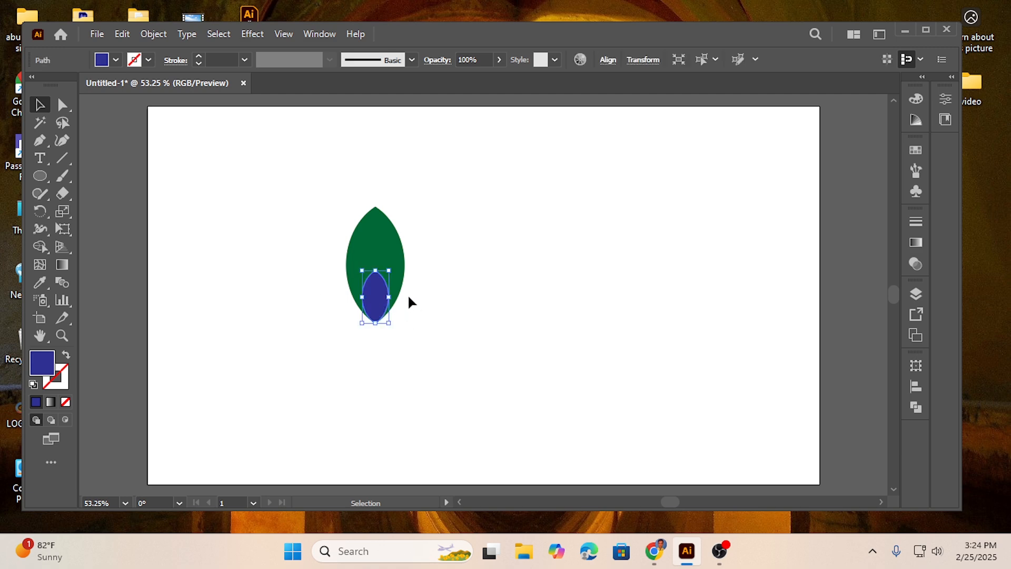
key(Down)
click(314, 316)
drag(315, 193, 408, 318)
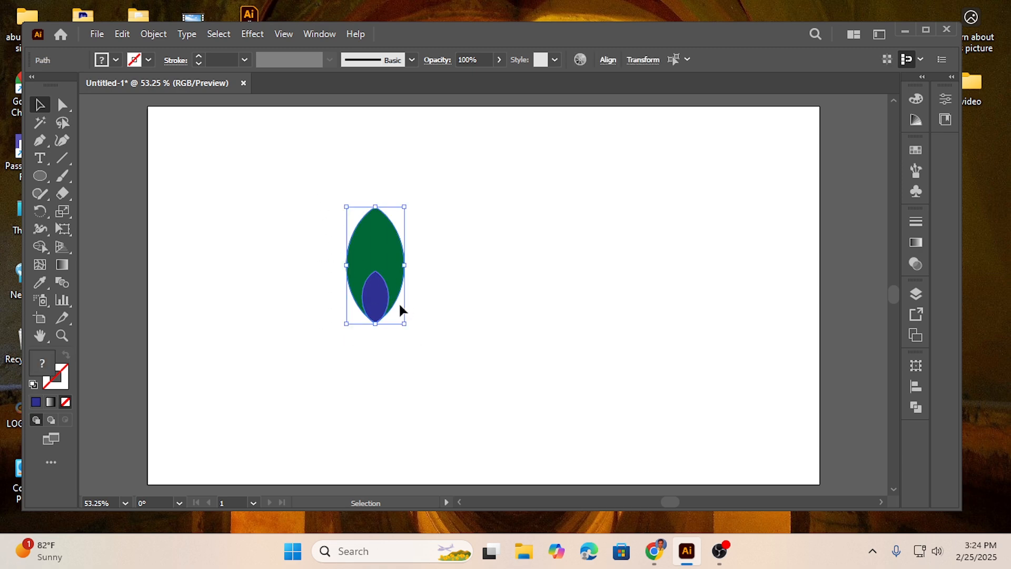
click(150, 33)
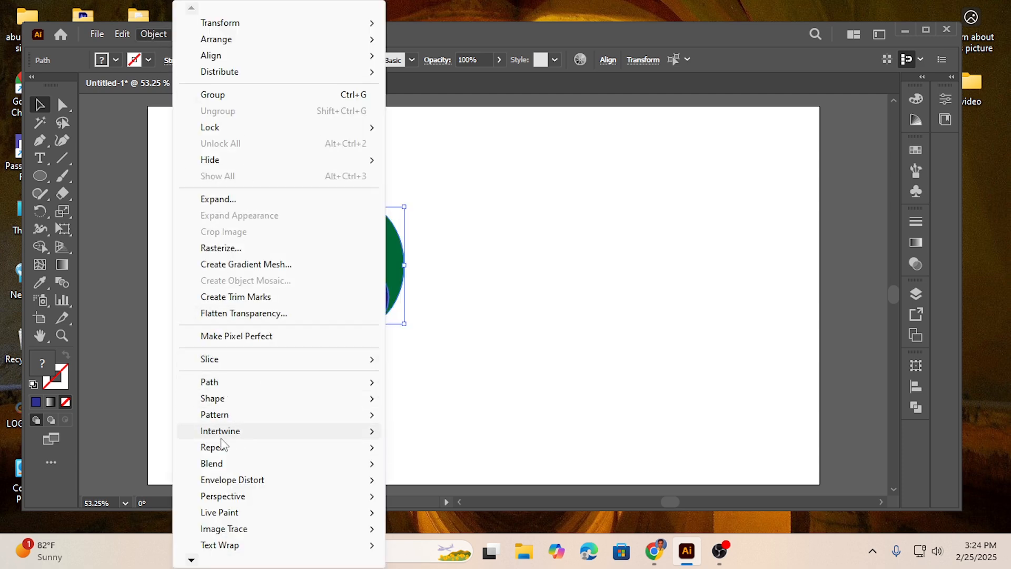
mouse_move(224, 466)
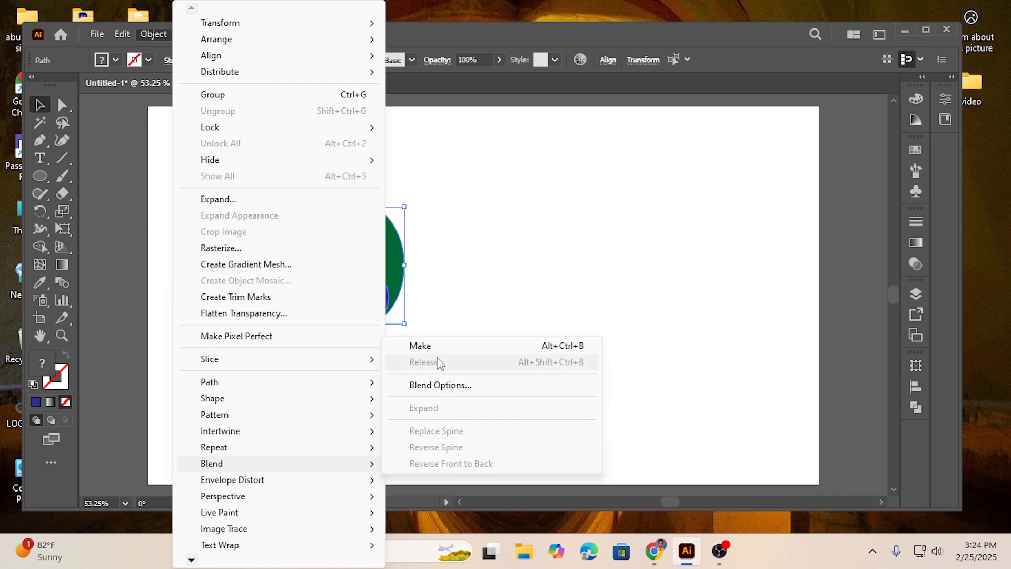
click(455, 242)
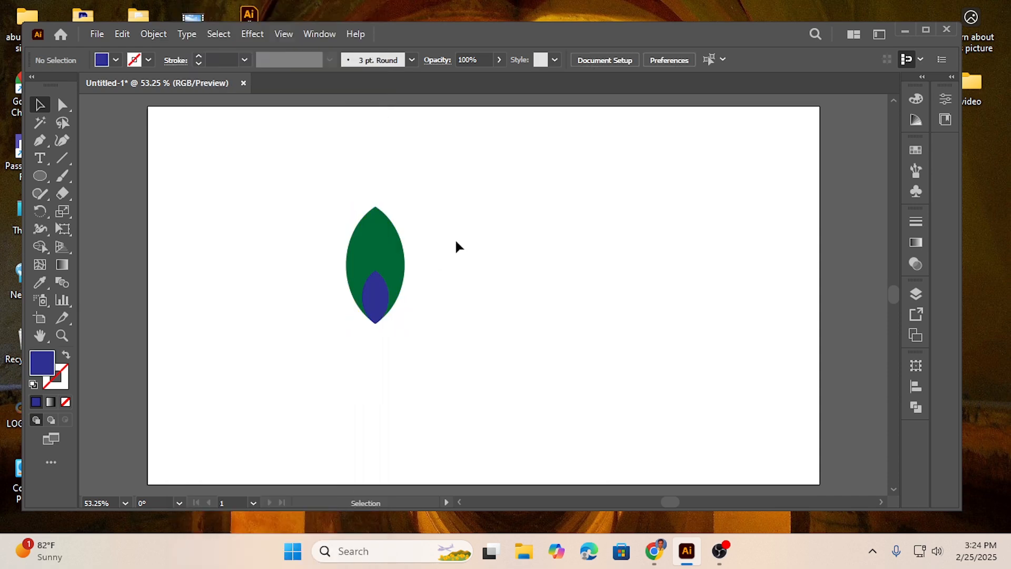
Select the green petal and the blue inner petal and make a blend from them
drag(301, 183, 427, 355)
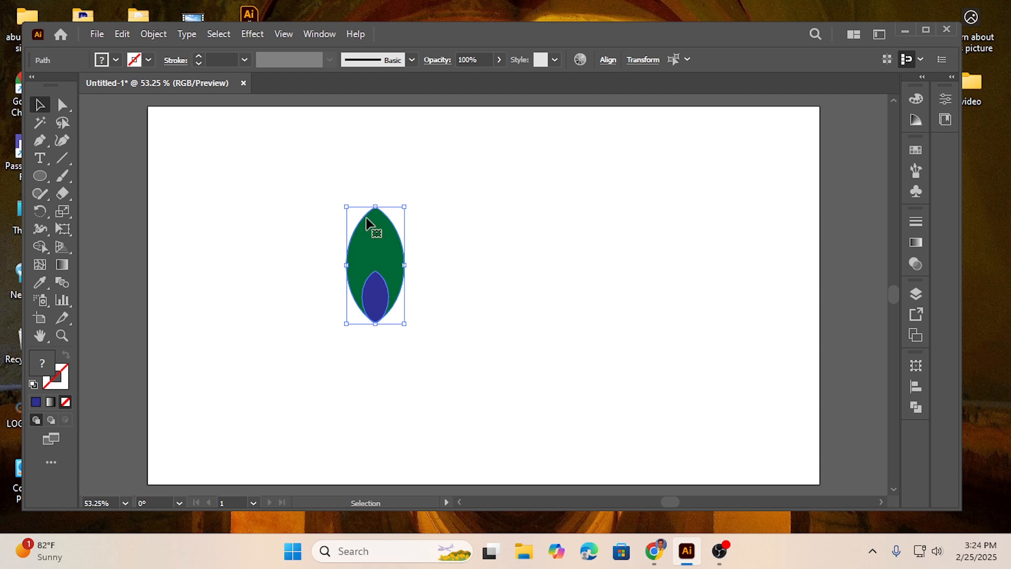
click(159, 34)
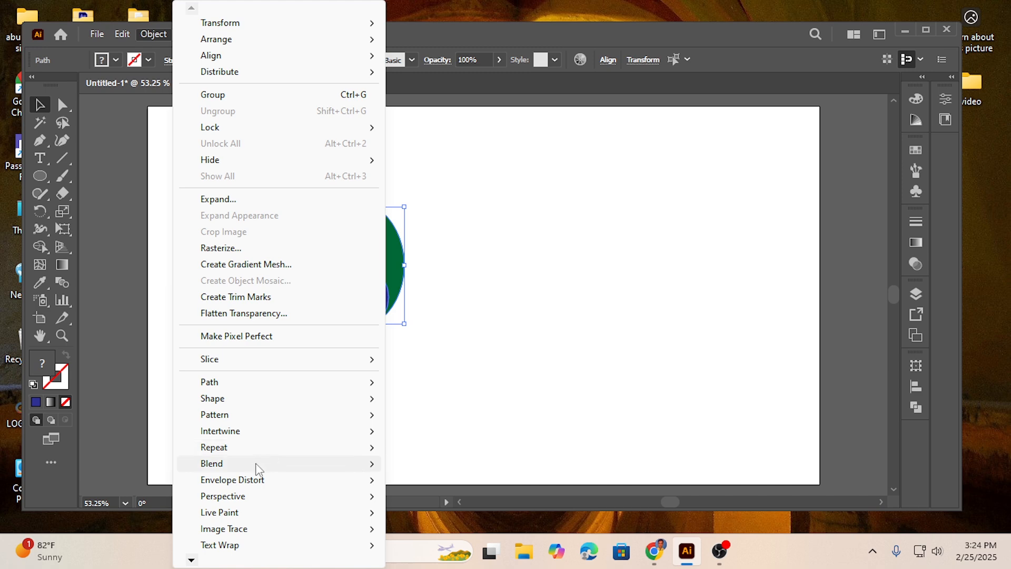
mouse_move(249, 469)
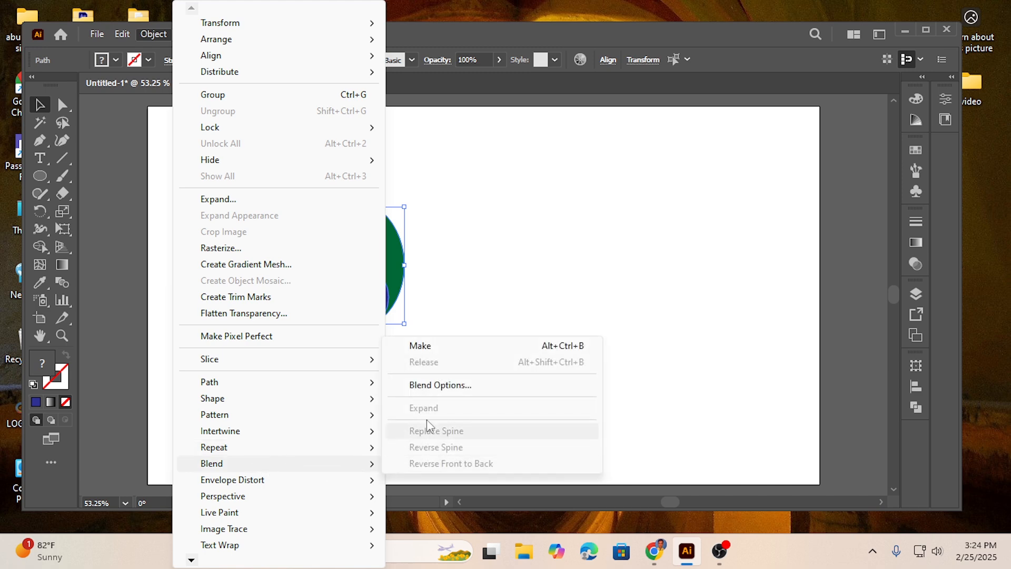
click(421, 346)
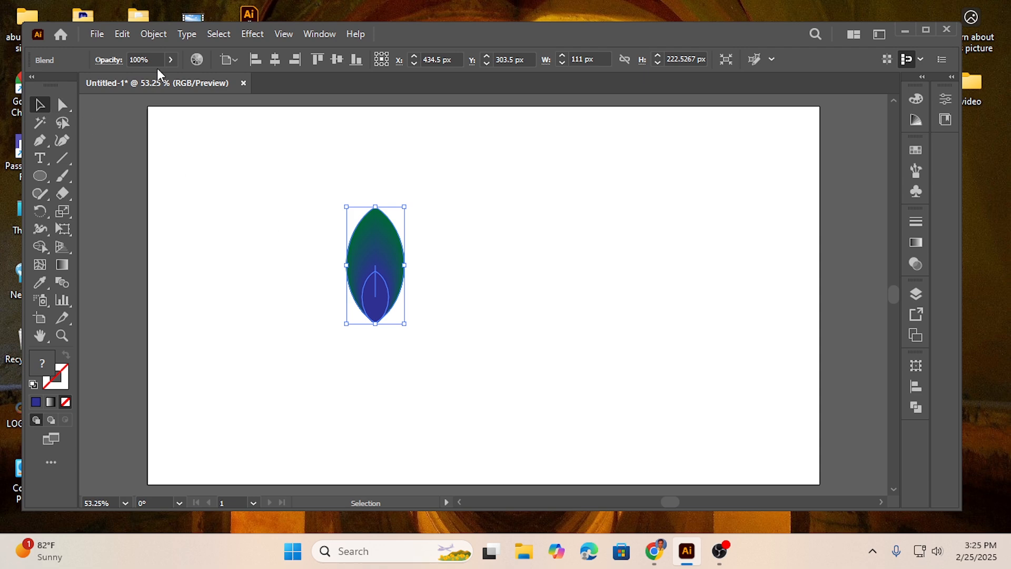
Set the petal blend's spacing to Specified Steps with 3 steps, preview it, apply it and deselect the petal
click(152, 34)
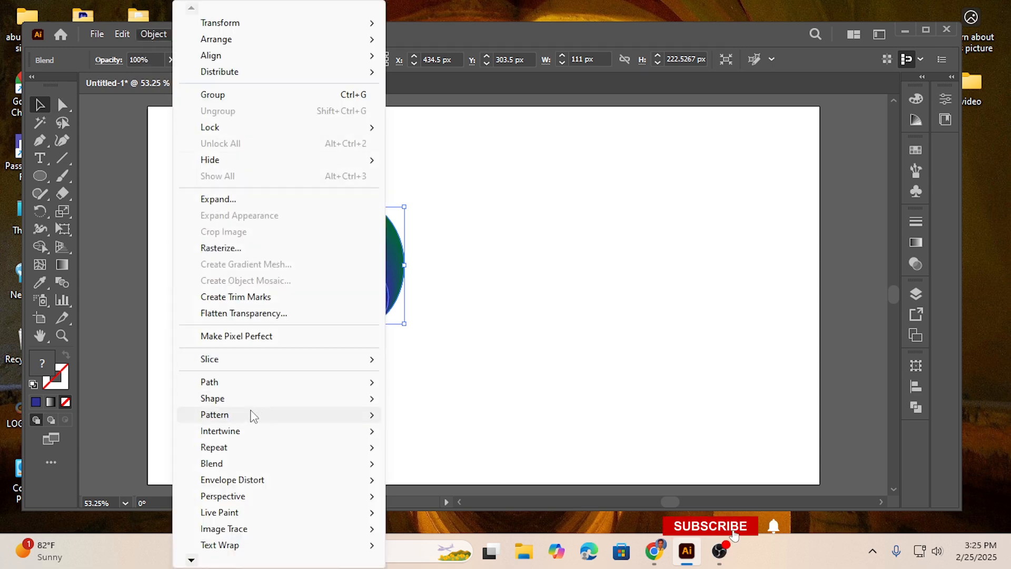
mouse_move(268, 464)
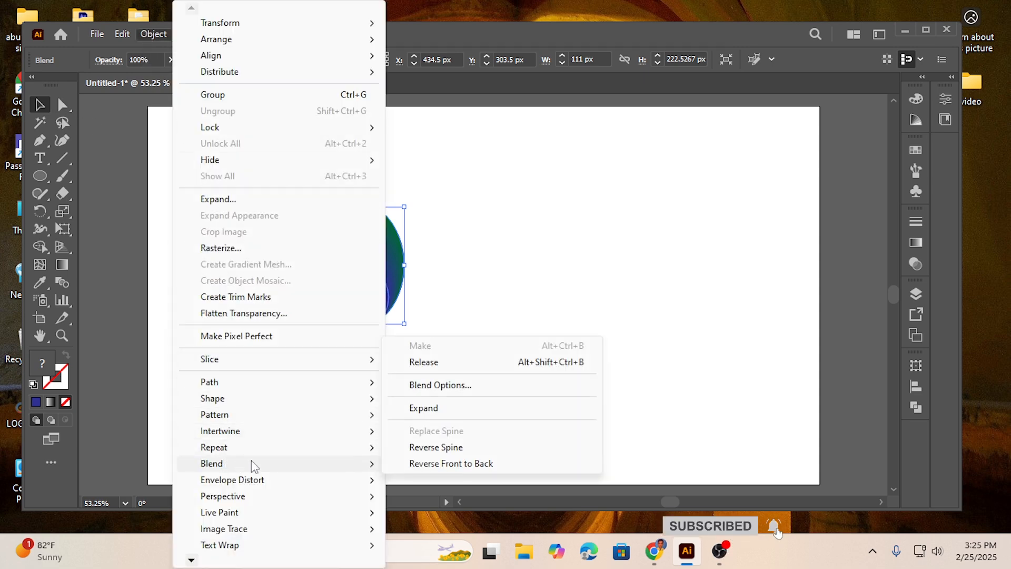
click(435, 384)
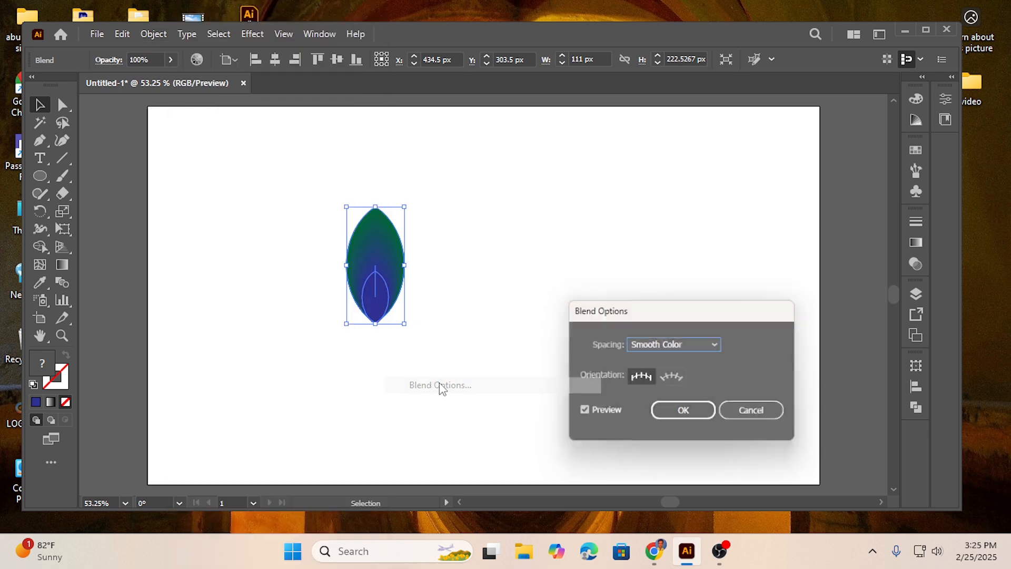
click(678, 344)
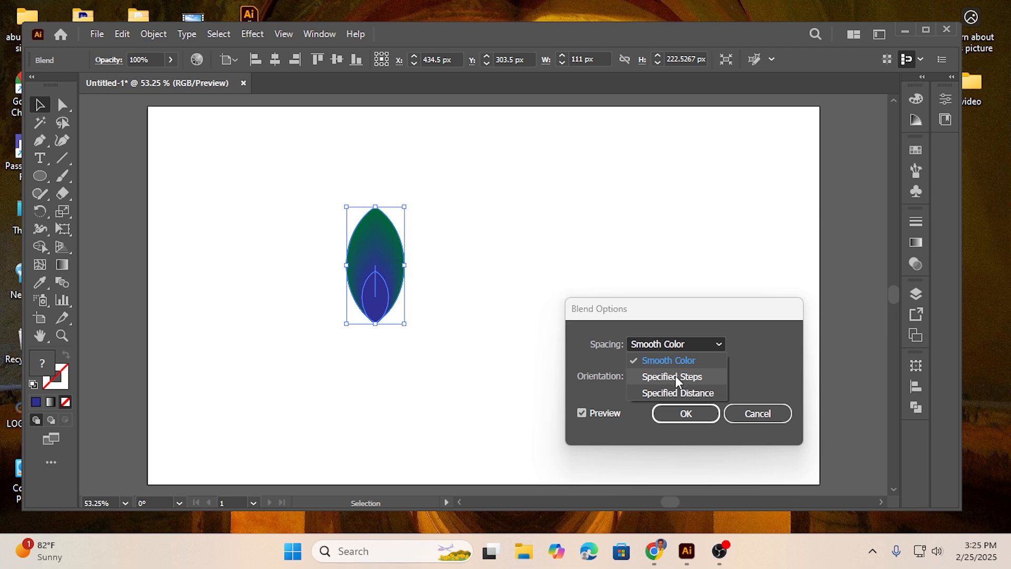
click(675, 374)
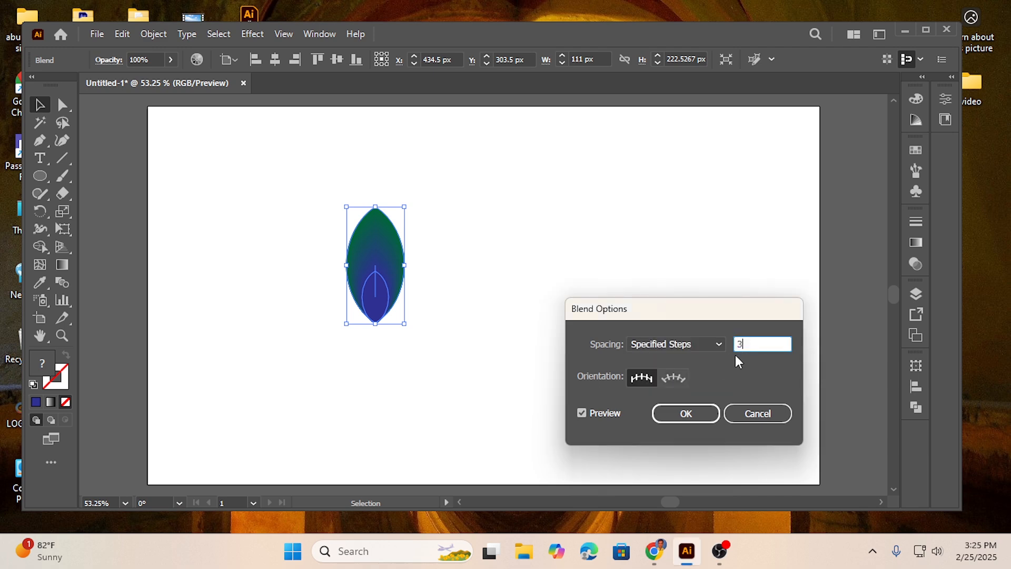
click(584, 413)
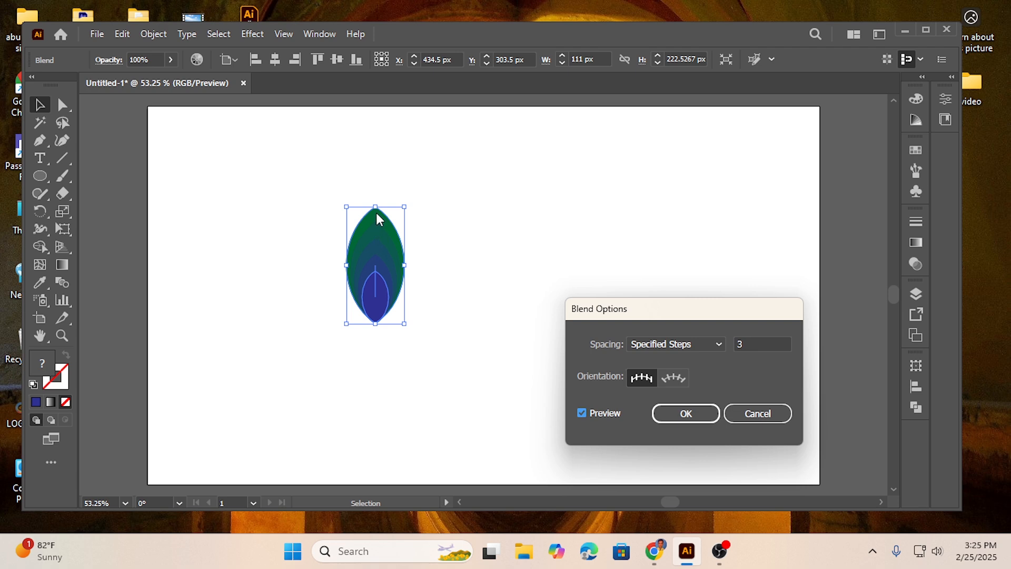
click(742, 341)
key(Up)
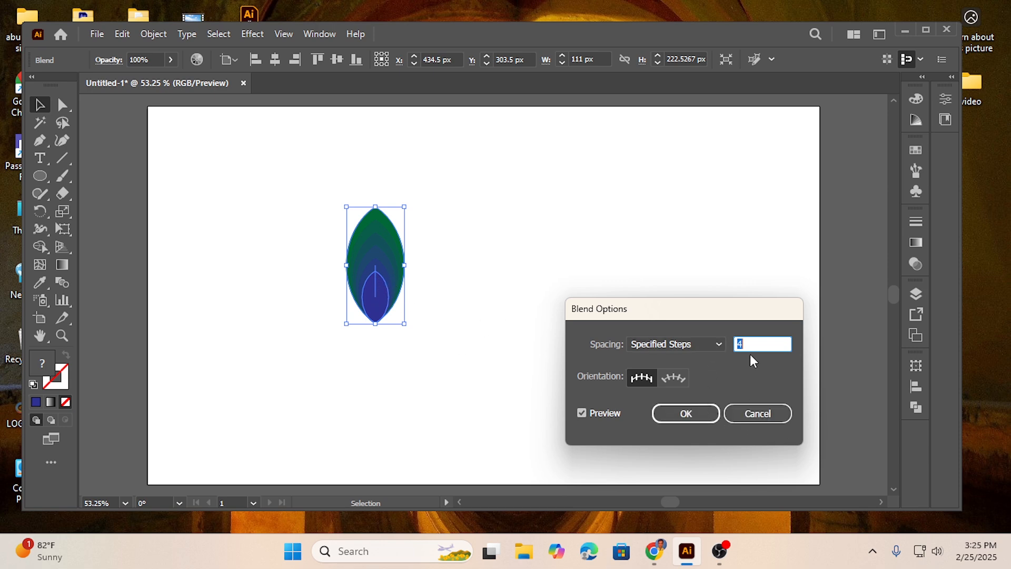
text(3)
click(601, 413)
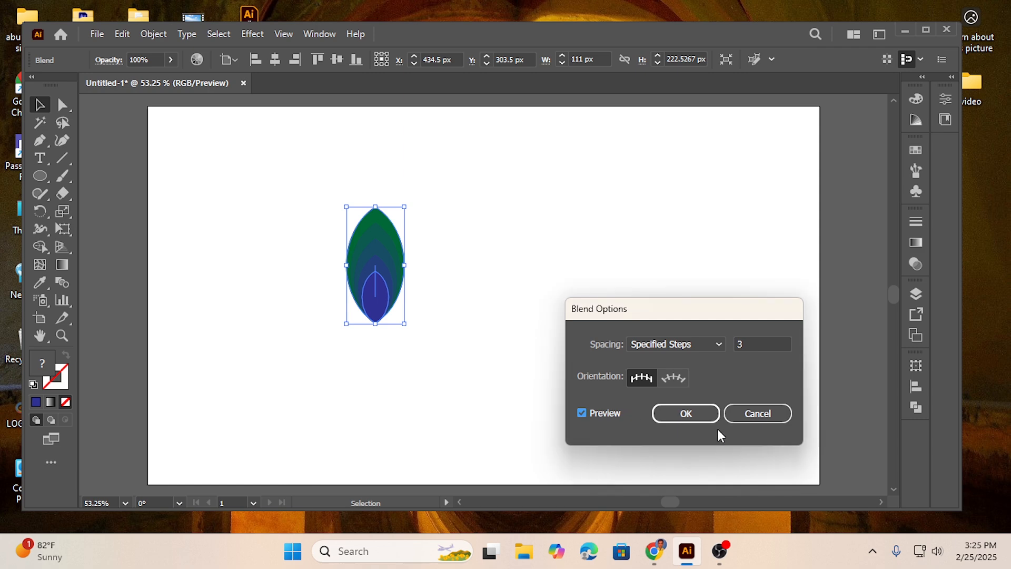
click(700, 413)
click(464, 281)
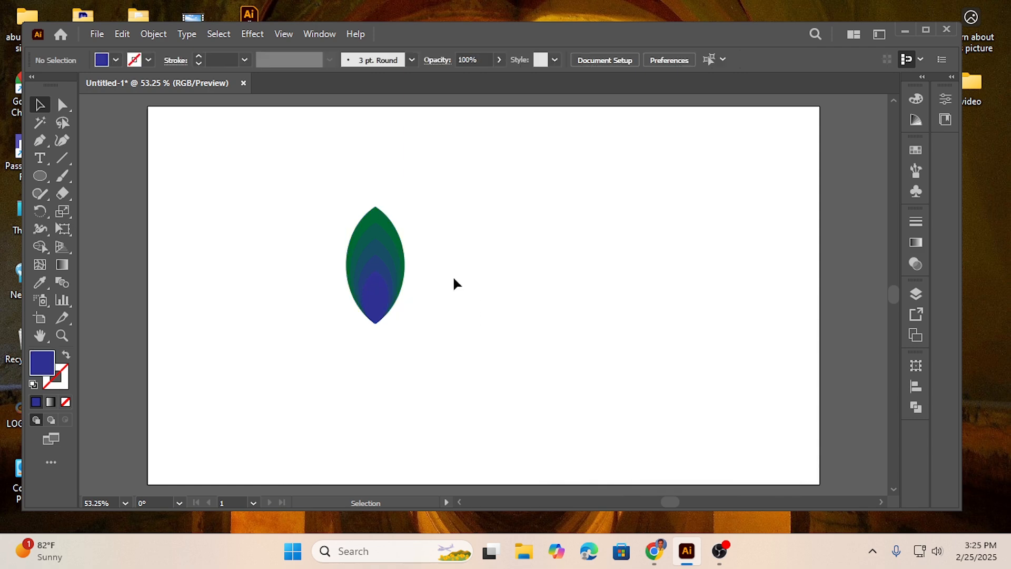
Move the blended petal to the artboard's horizontal centre, at about X 639.5 px, Y 276.5 px, and deselect it
drag(298, 191, 451, 370)
drag(388, 271, 487, 258)
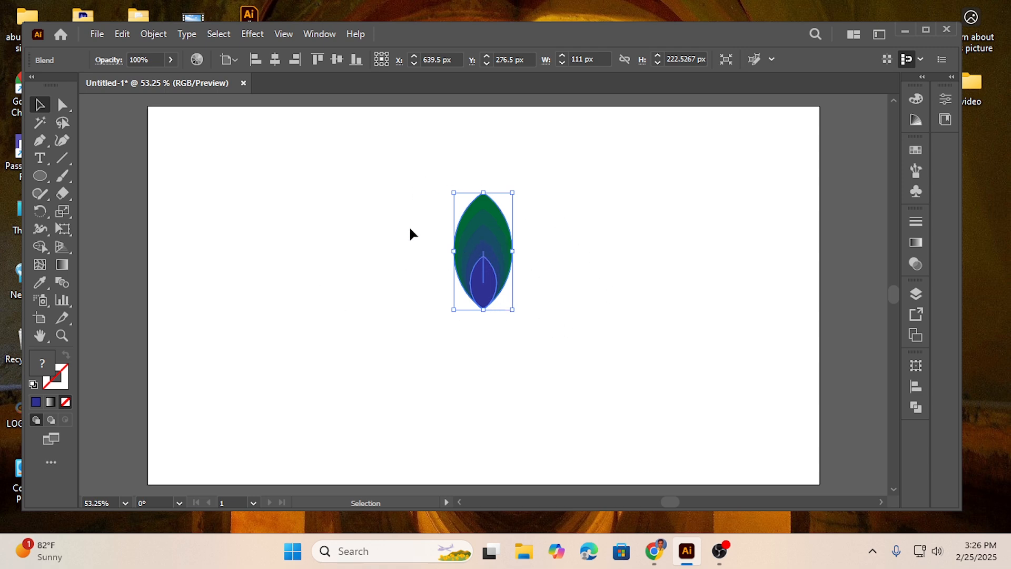
right_click(488, 238)
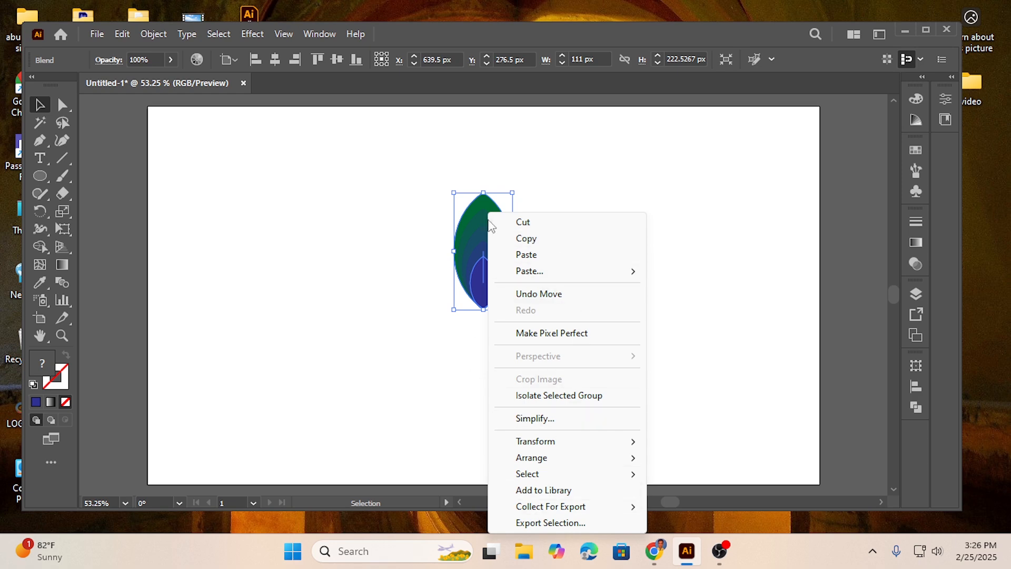
click(388, 243)
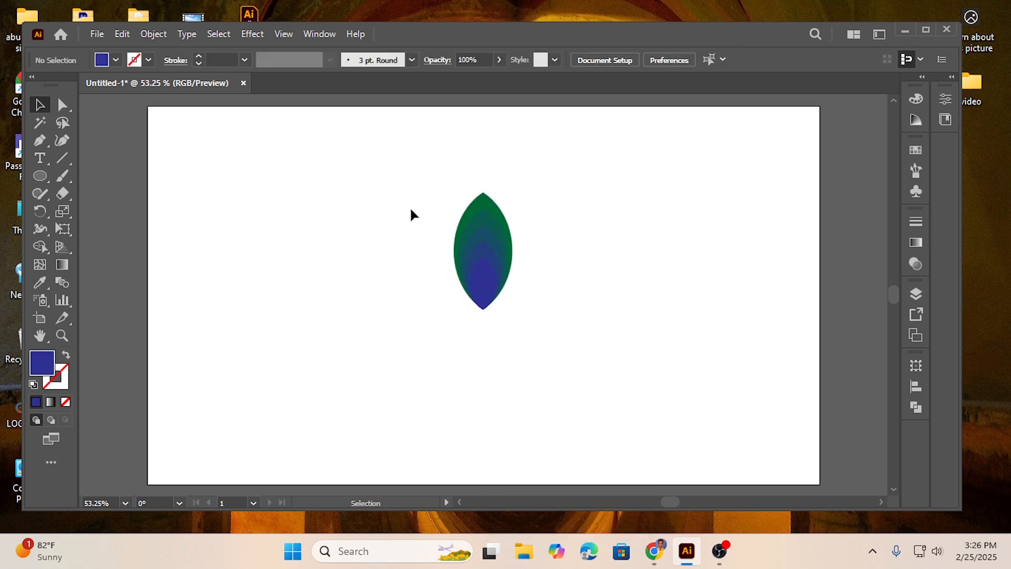
Expand the blended petal into separate shapes with Object and Fill enabled
drag(421, 187, 586, 321)
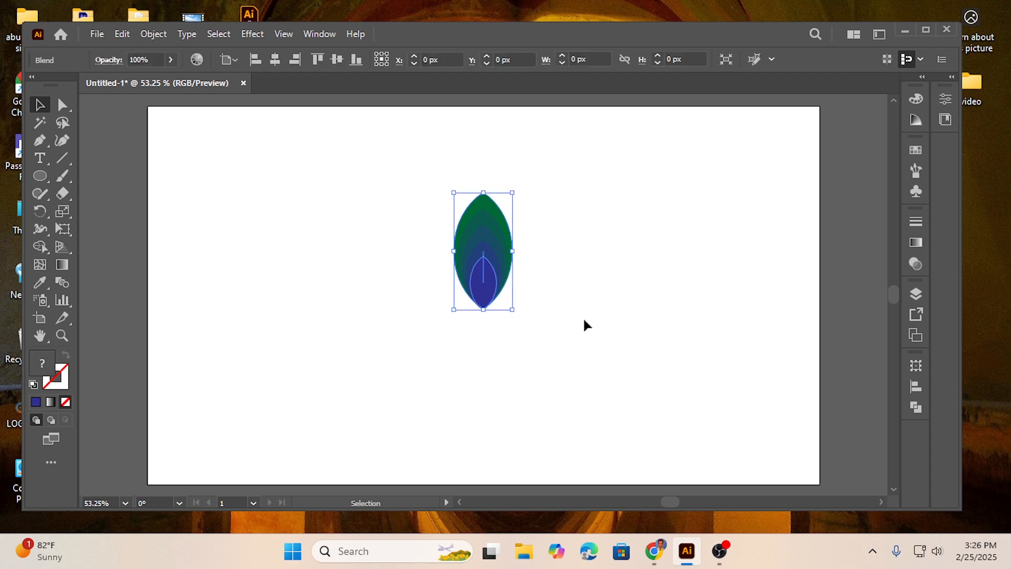
click(160, 35)
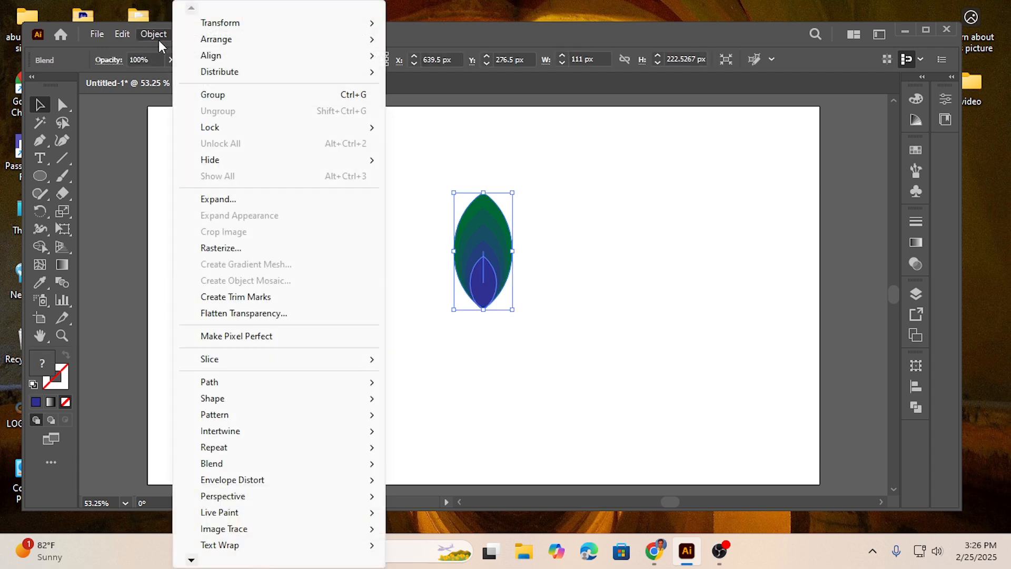
click(227, 204)
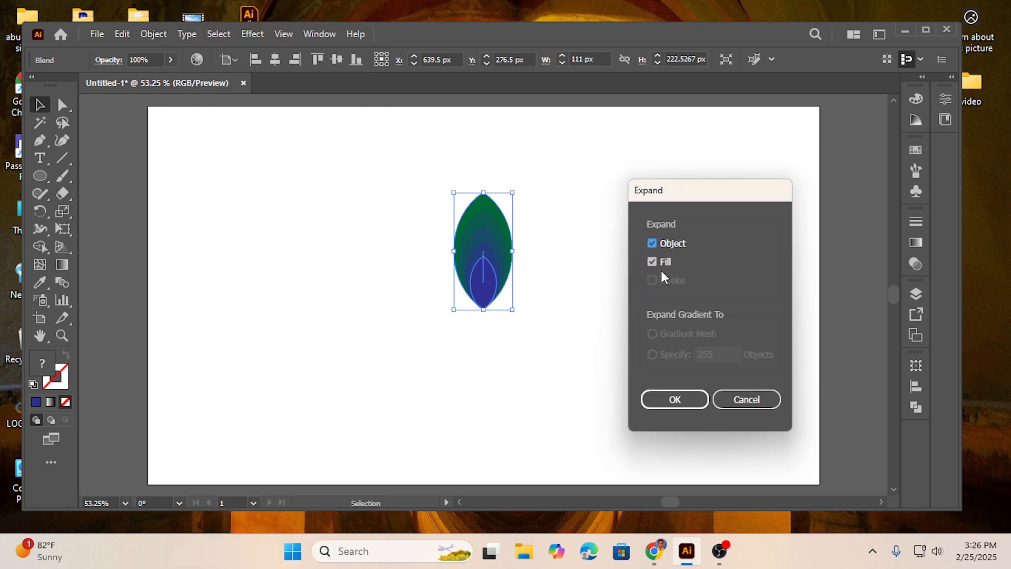
click(679, 401)
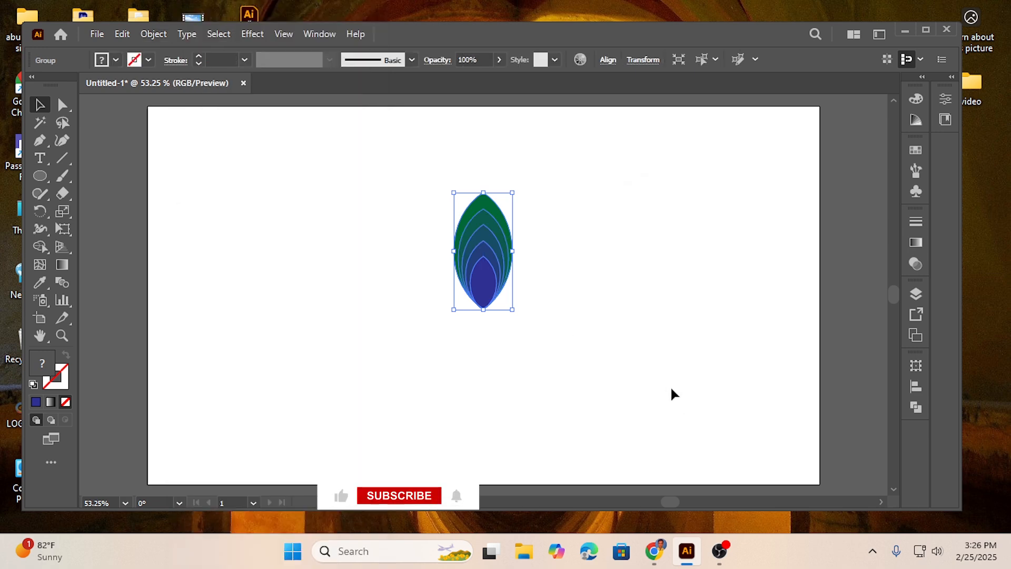
Ungroup the expanded petal shapes and deselect them
right_click(482, 238)
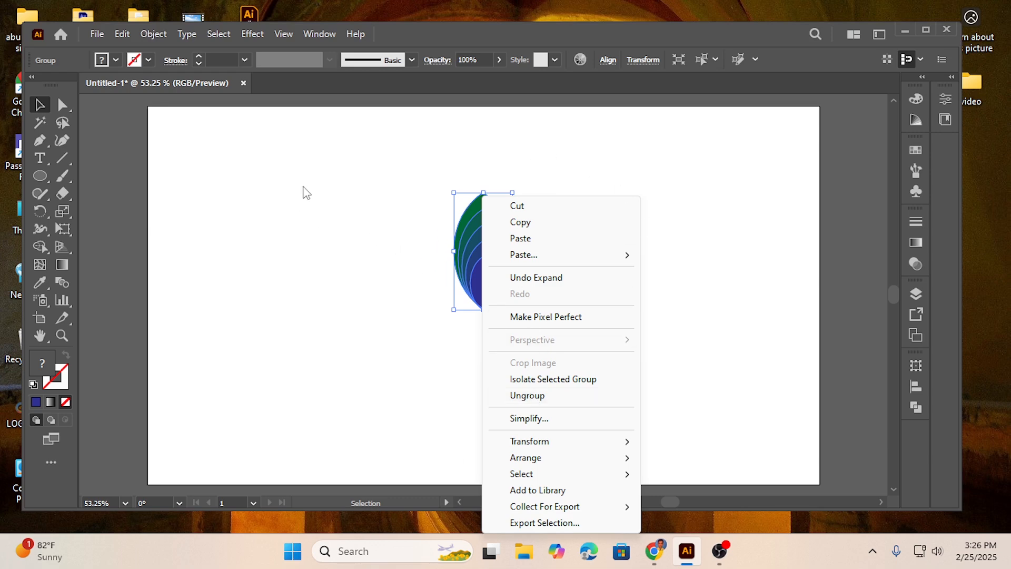
click(536, 396)
click(642, 277)
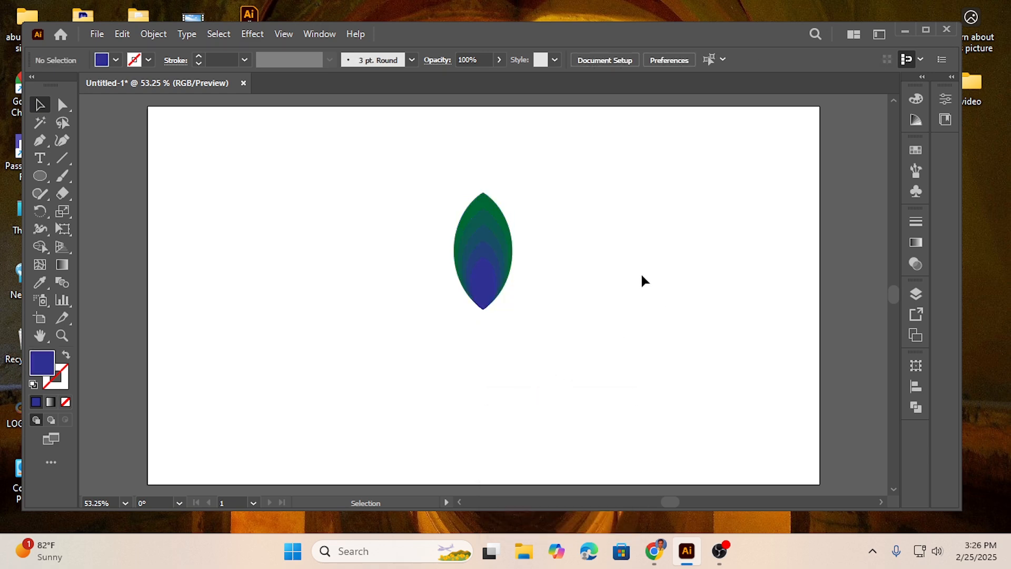
Select all the nested petal shapes, cut out the innermost blue shape with Shape Builder, and deselect the artwork
click(481, 287)
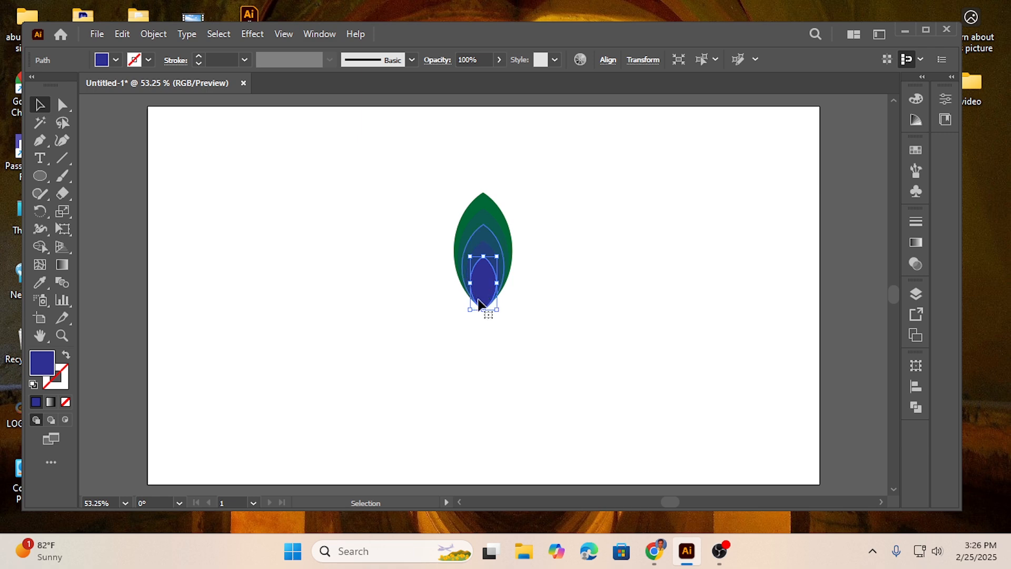
drag(410, 198, 590, 360)
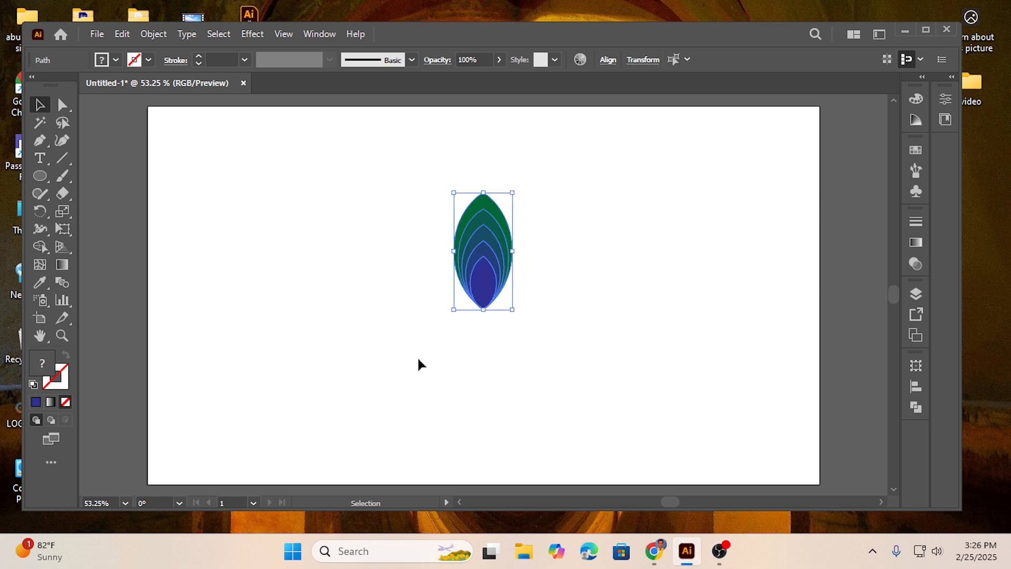
click(41, 248)
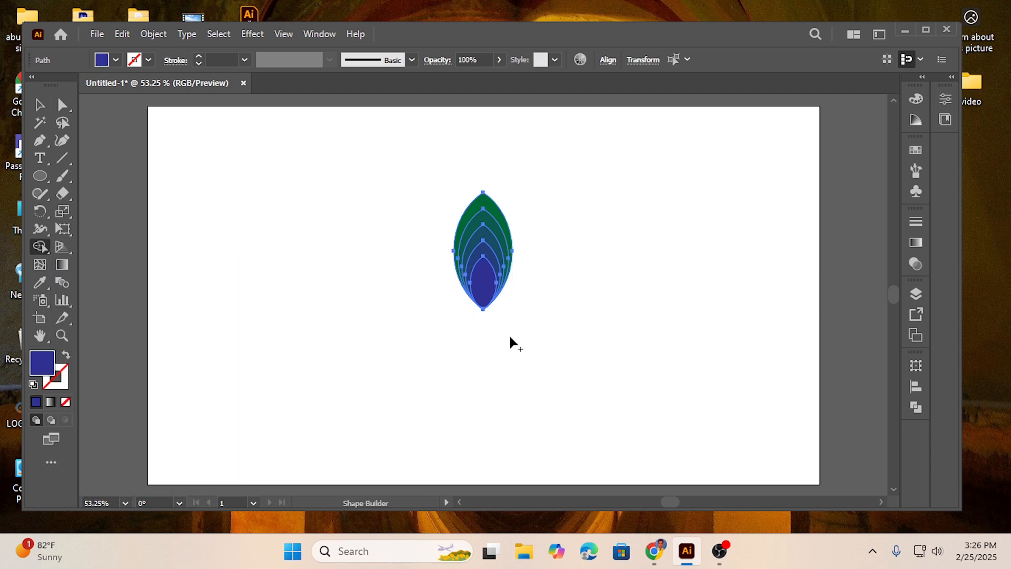
click(482, 288)
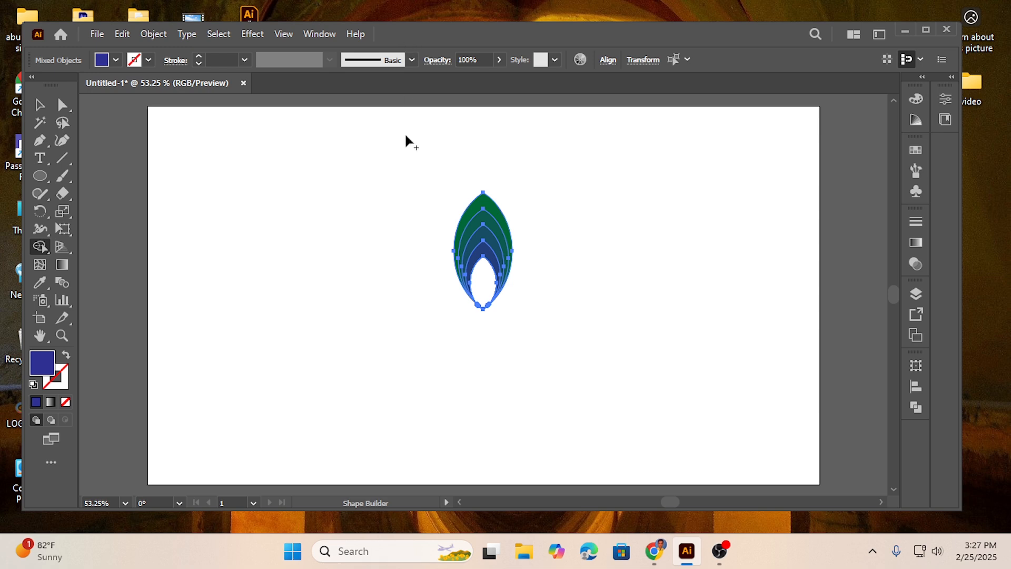
click(39, 105)
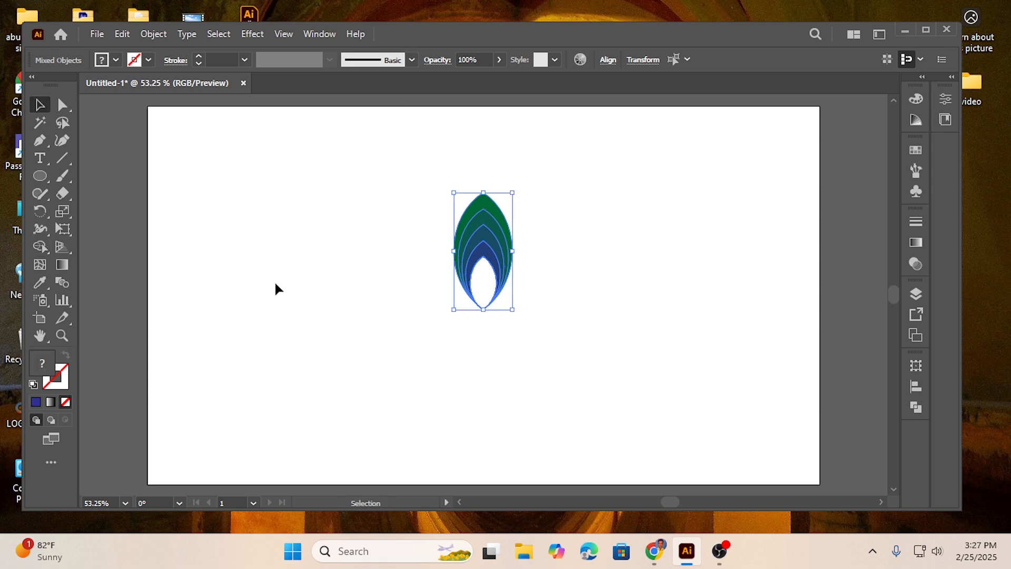
click(497, 364)
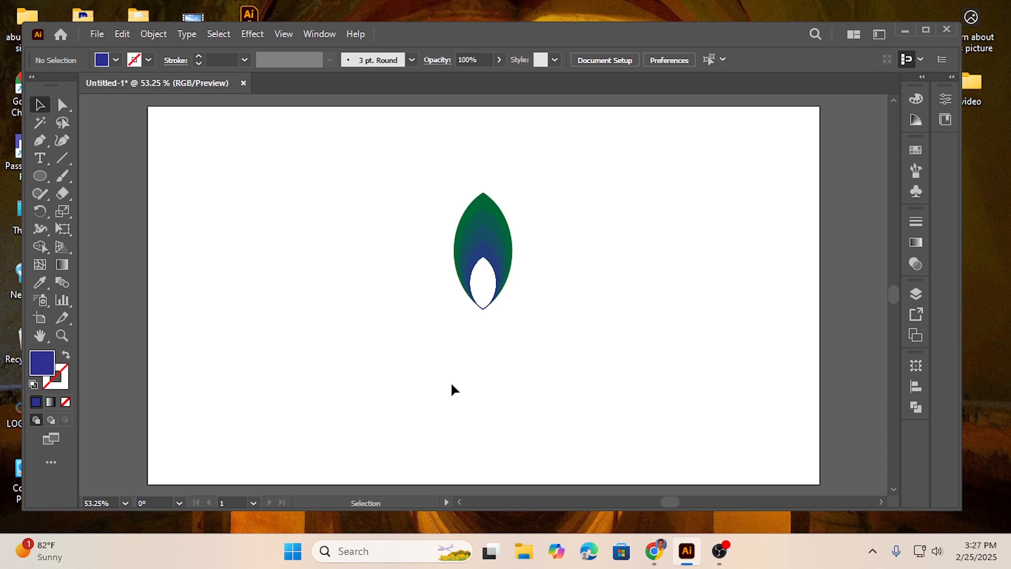
Check the edges of the cut-out, undo the removal of the innermost blue shape, and deselect everything
click(484, 275)
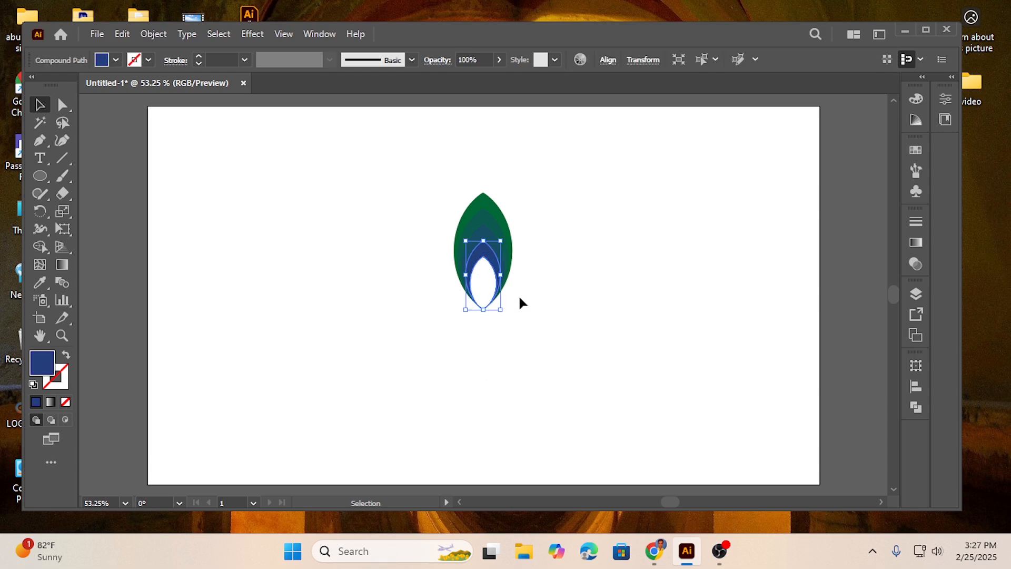
click(484, 292)
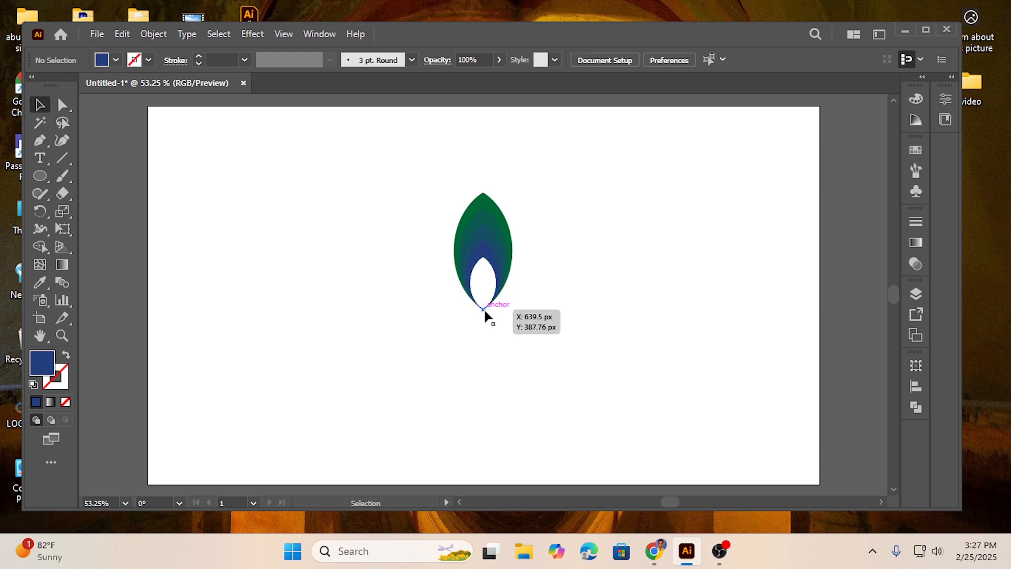
key(a)
key(ctrl+a)
key(v)
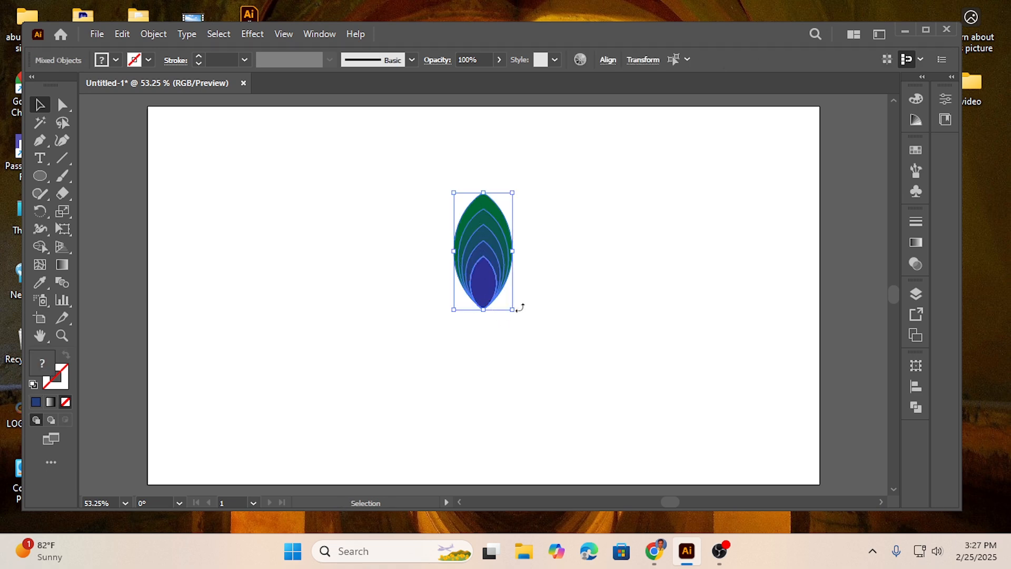
click(565, 300)
Nudge the innermost blue shape down by a net one increment towards the petal's bottom tip and deselect it
click(487, 301)
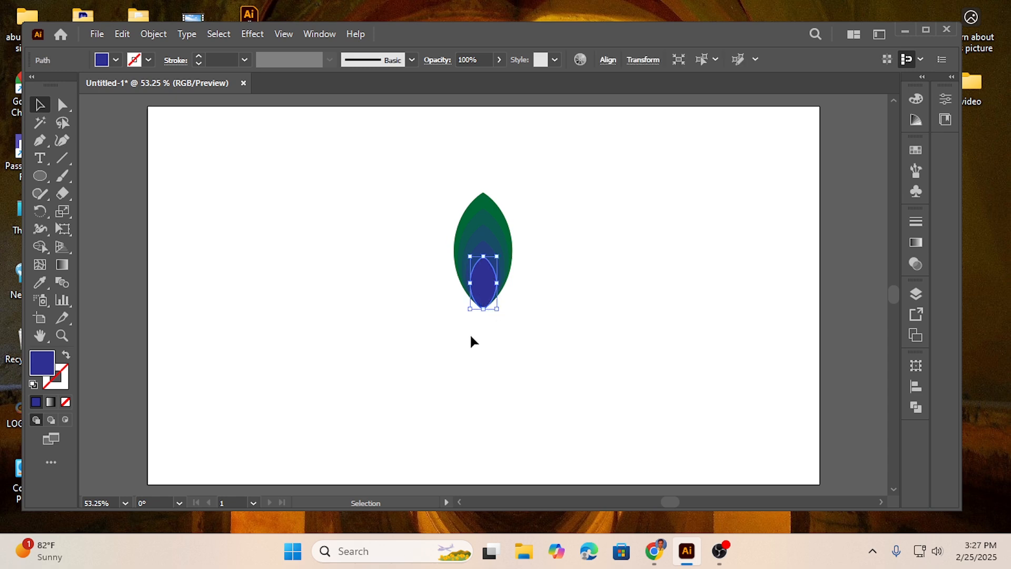
key(Down)
key(Down)
key(Up)
click(436, 270)
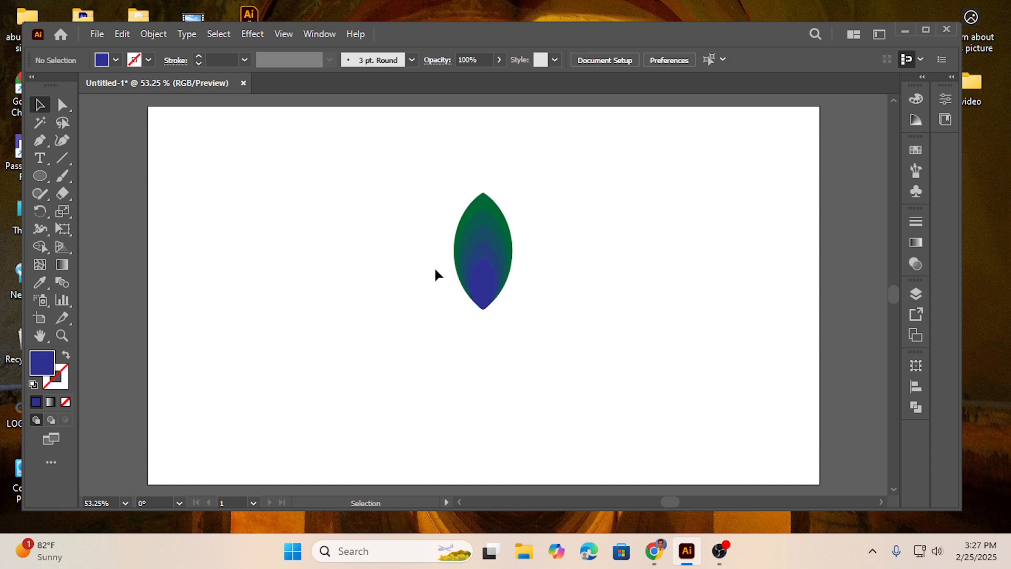
Try to cut the innermost blue shape out of the selected petal shapes with Shape Builder, and deselect the artwork
drag(406, 177, 551, 355)
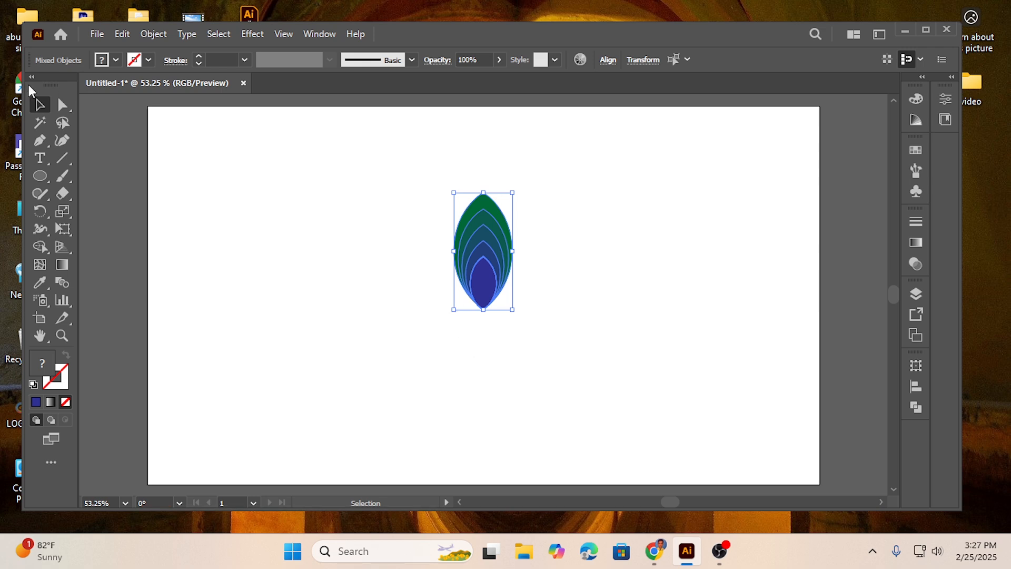
click(45, 248)
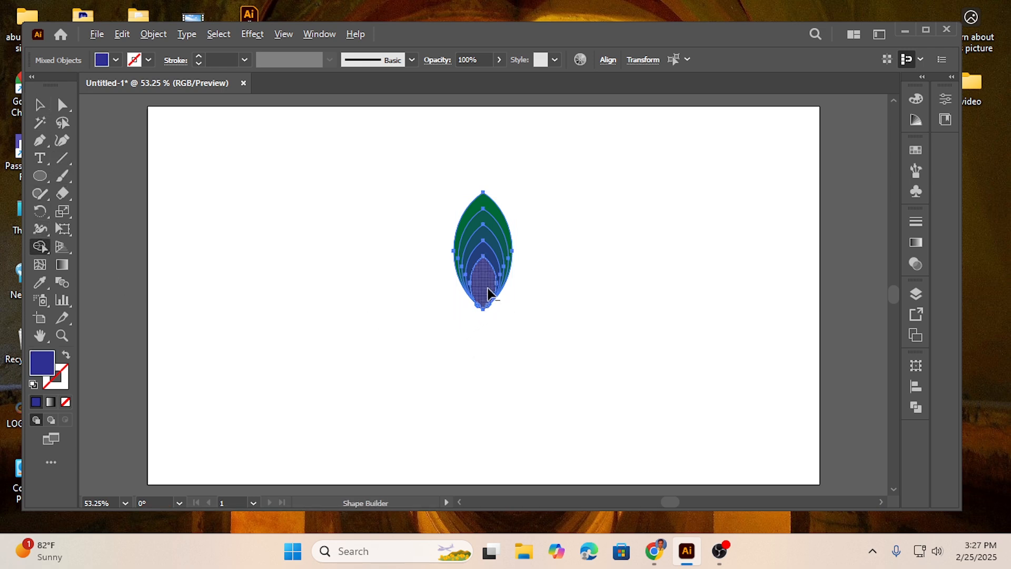
alt+click(490, 310)
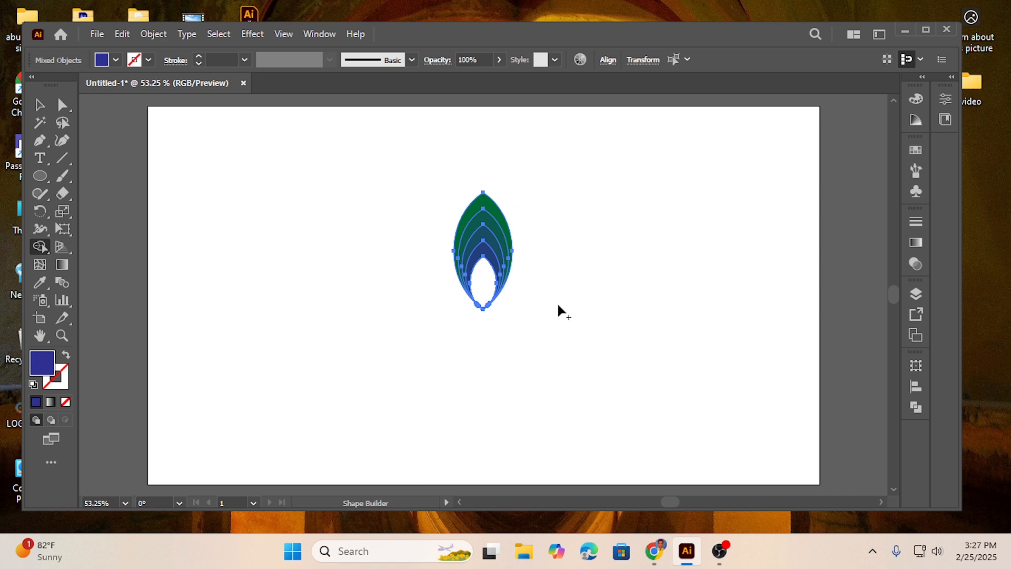
click(40, 104)
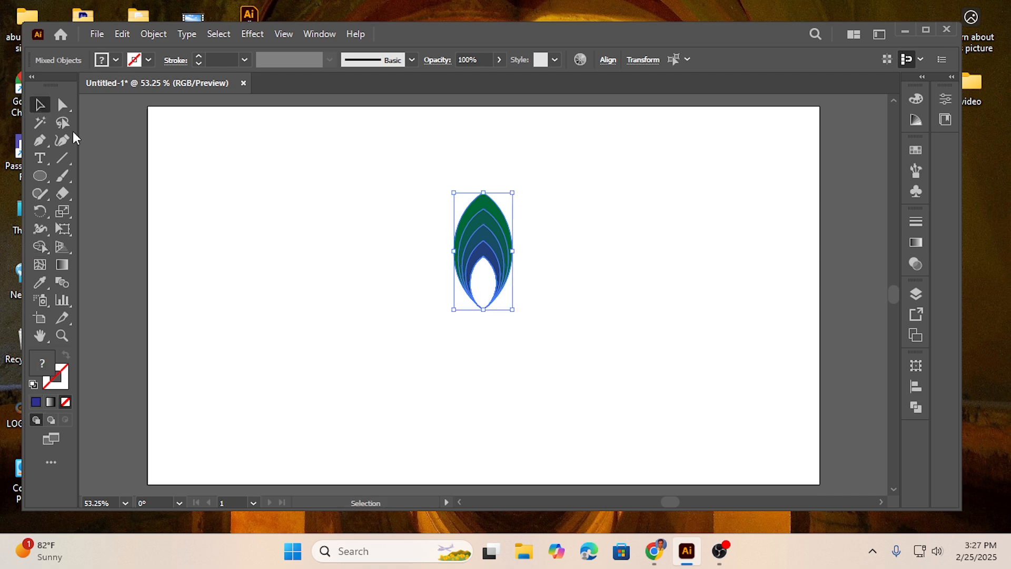
click(326, 304)
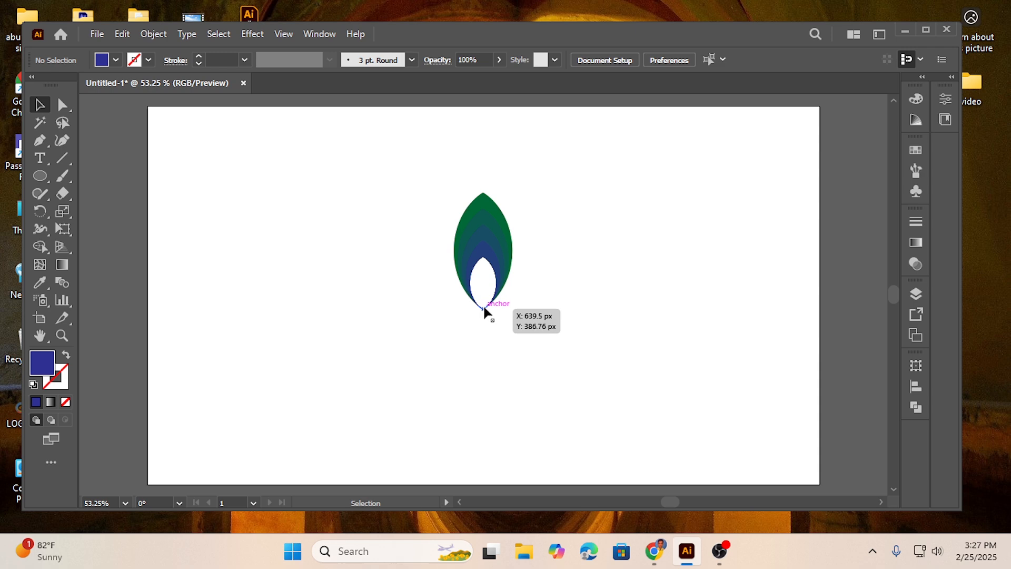
Check the cut-out's bottom tip and undo the removal of the innermost blue shape, leaving nothing selected
key(a)
drag(483, 314, 487, 315)
key(v)
click(438, 275)
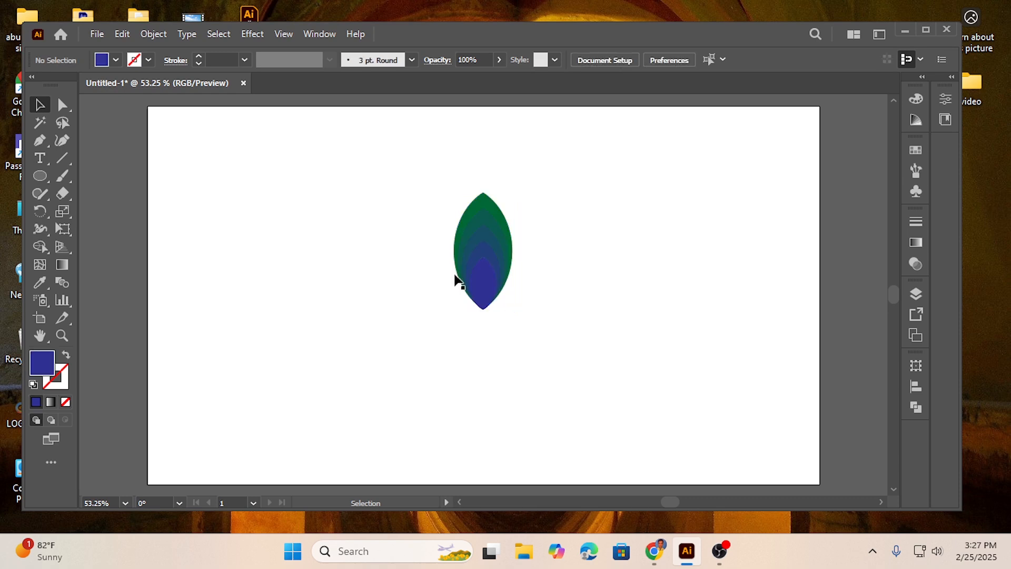
Nudge the innermost blue shape slightly down towards the petal's bottom tip and deselect it
click(481, 273)
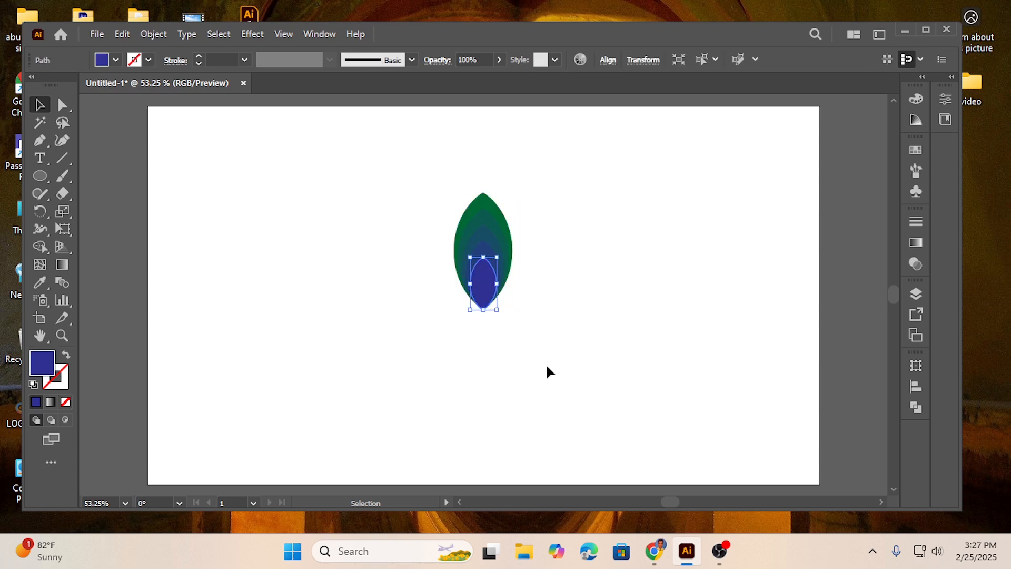
key(Down)
key(Down)
click(429, 275)
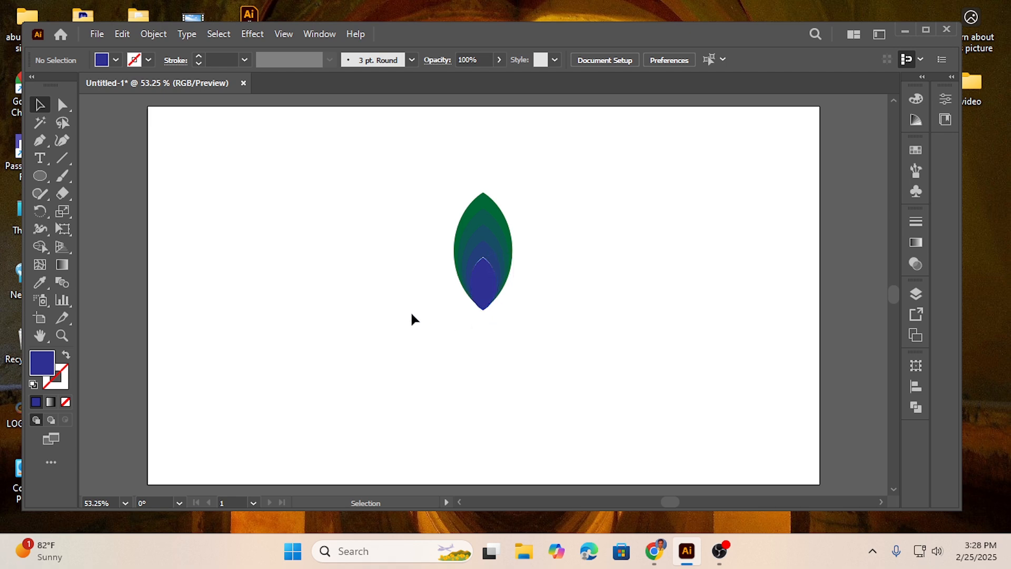
Select all the nested petal shapes, remove the innermost blue shape with Shape Builder, and deselect the petal
drag(543, 334, 548, 337)
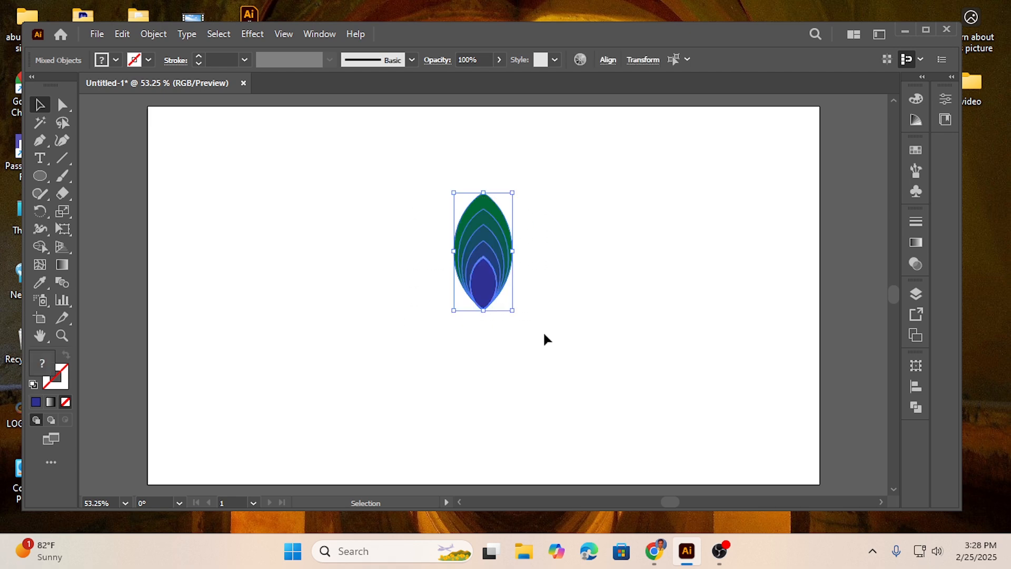
click(35, 249)
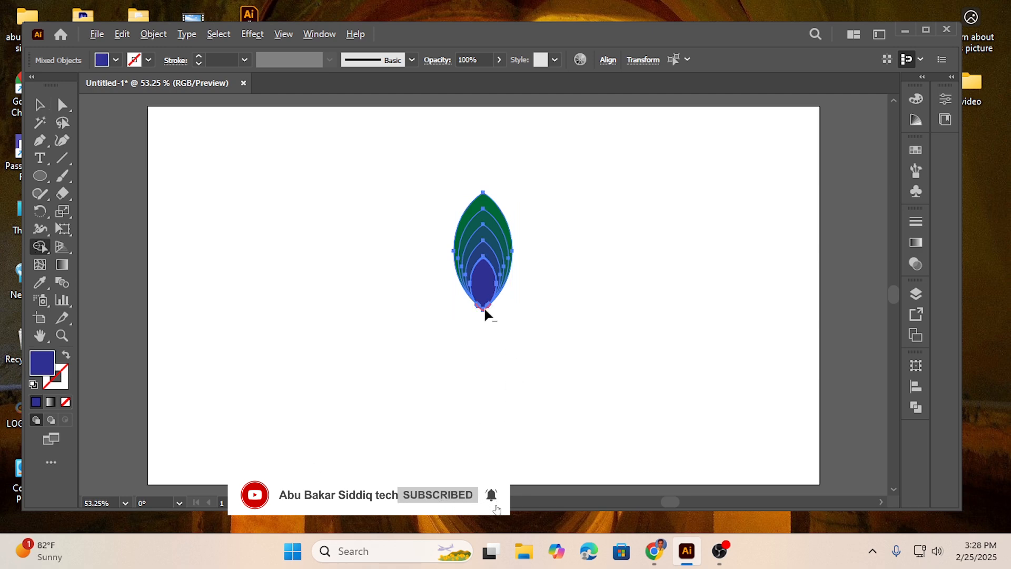
alt+click(483, 289)
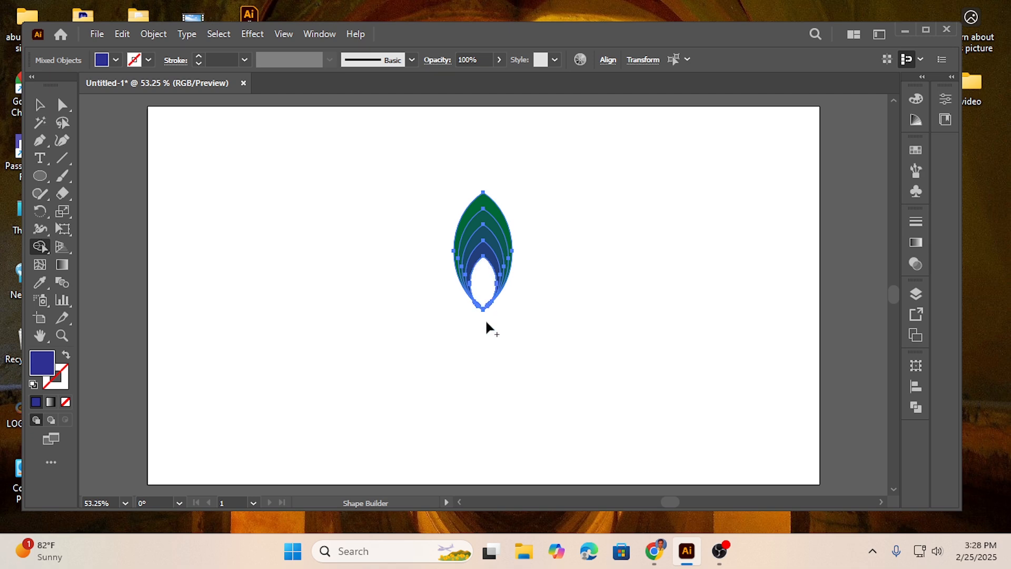
click(41, 107)
click(359, 267)
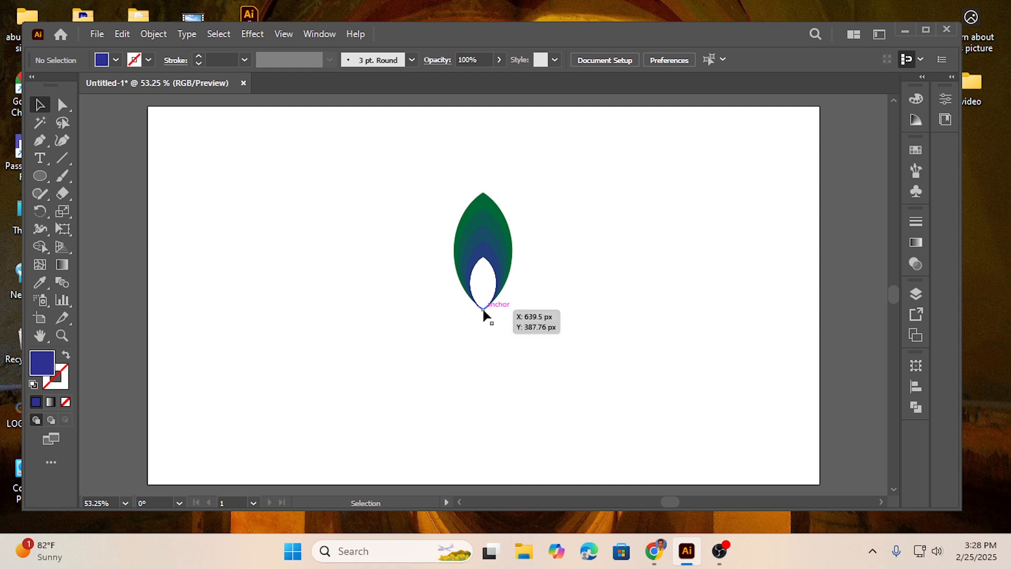
Select the whole petal and create a copy rotated 36° around its bottom tip
drag(406, 200, 565, 349)
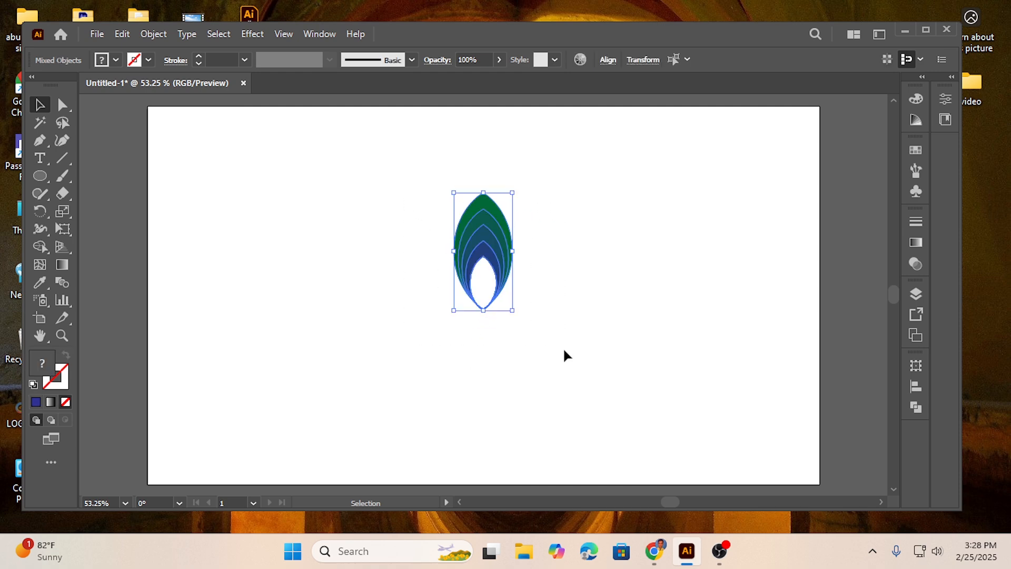
click(38, 211)
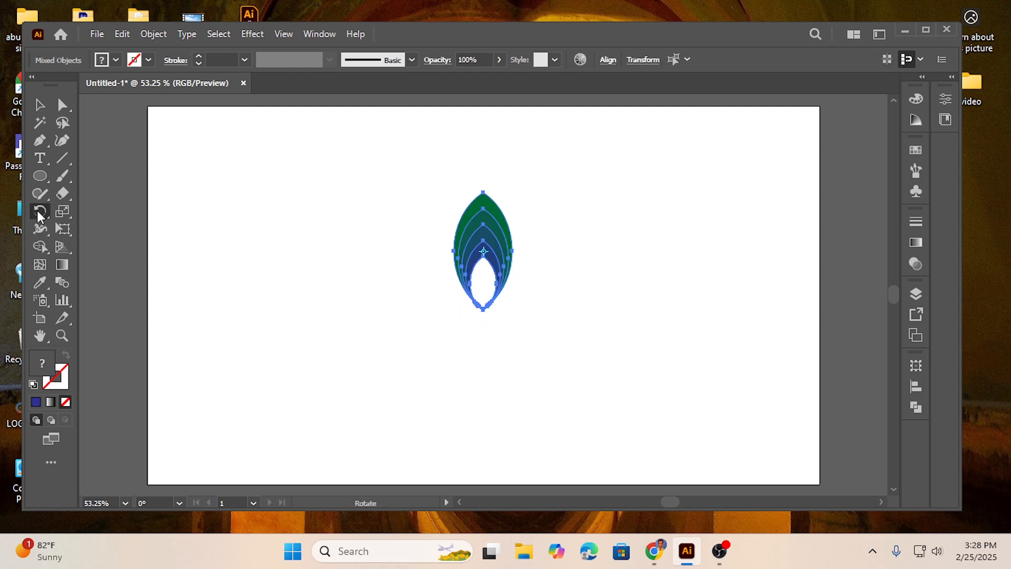
alt+click(483, 309)
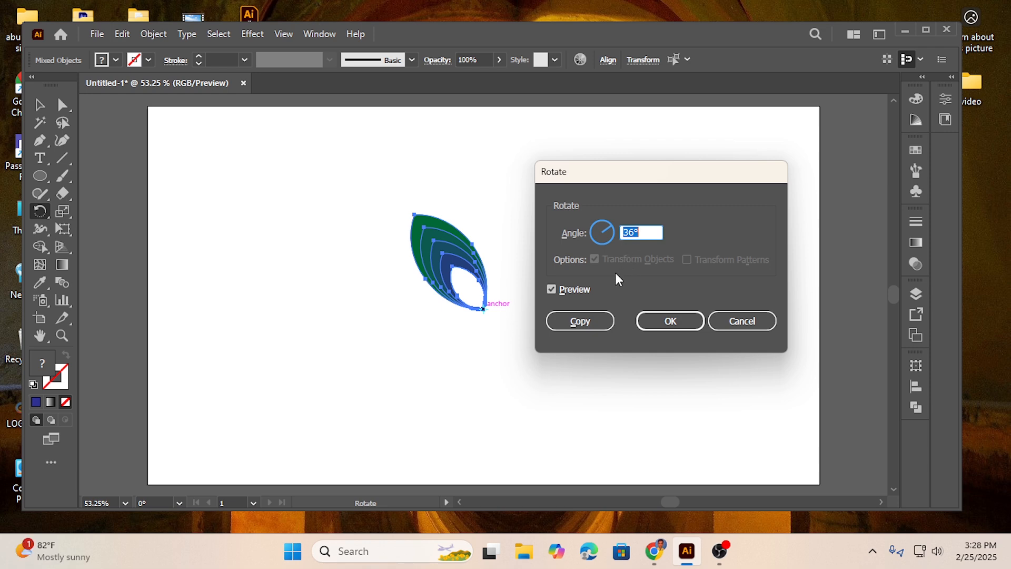
click(581, 322)
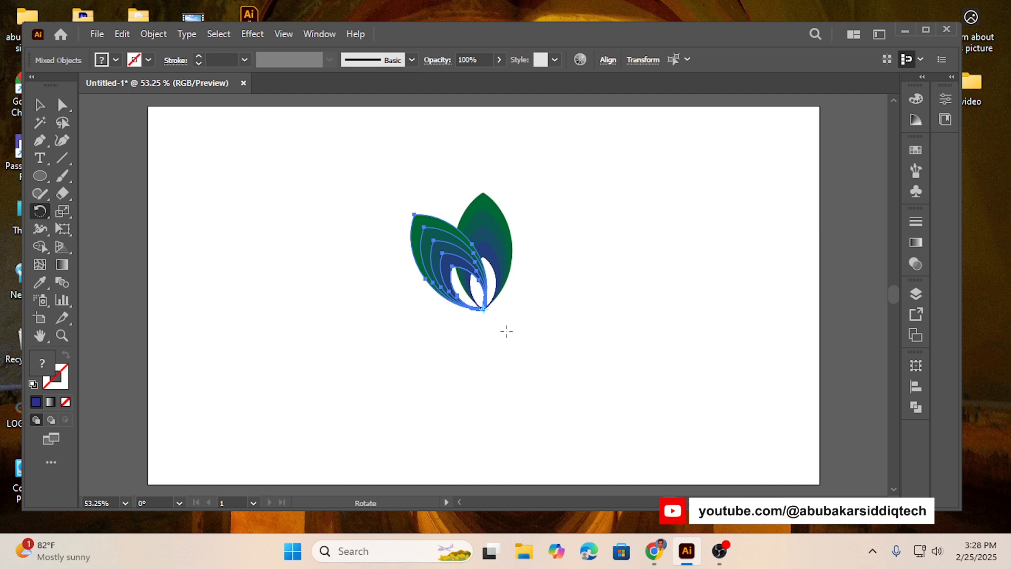
Repeat the rotated copy until ten petals complete the full circular flower, and deselect the artwork
key(ctrl)
key(ctrl+d)
key(ctrl+d)
key(ctrl+d)
key(ctrl+d)
key(ctrl+d)
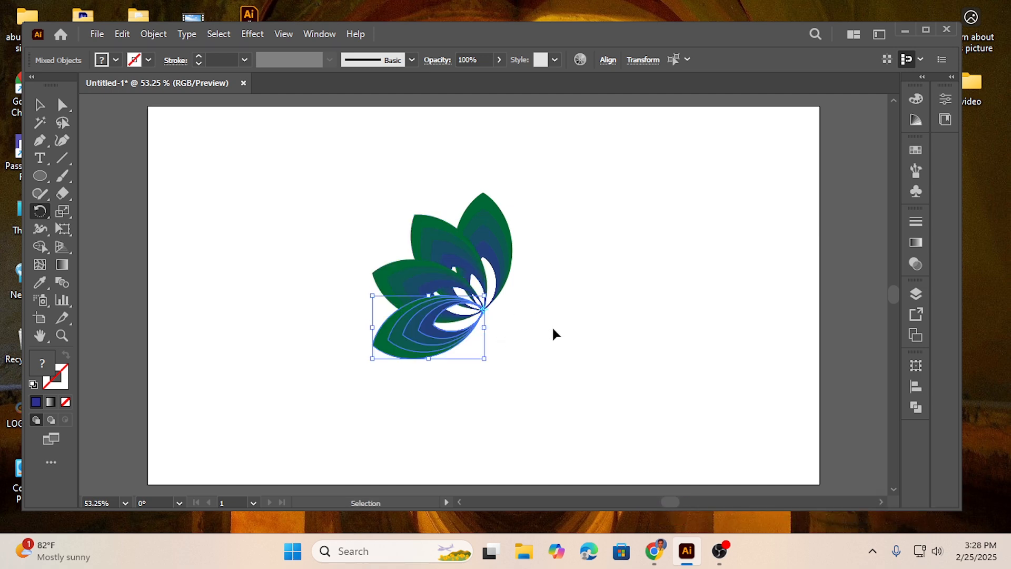
key(ctrl+d)
key(ctrl+d)
key(ctrl+d)
key(ctrl+d)
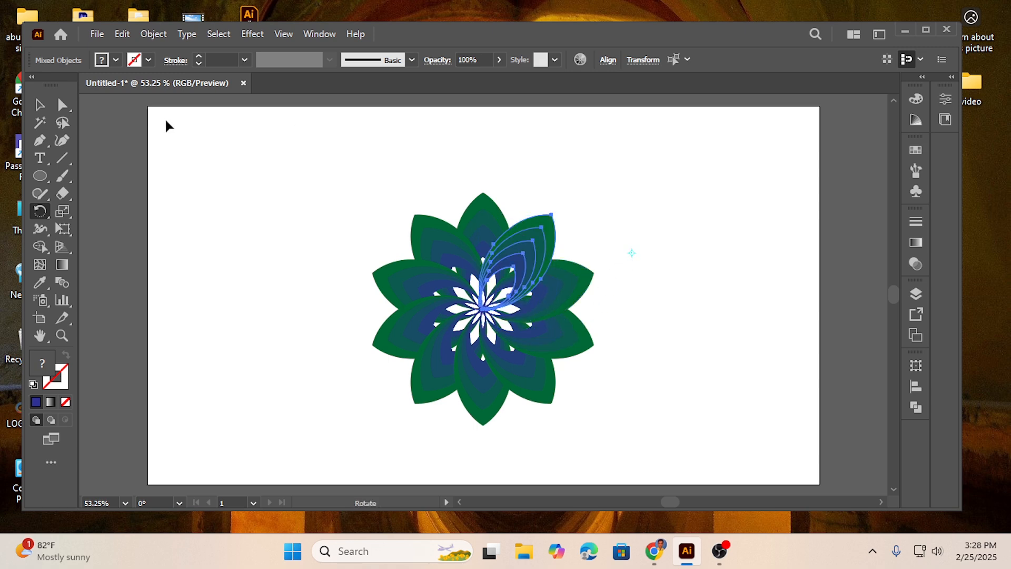
click(39, 105)
click(308, 230)
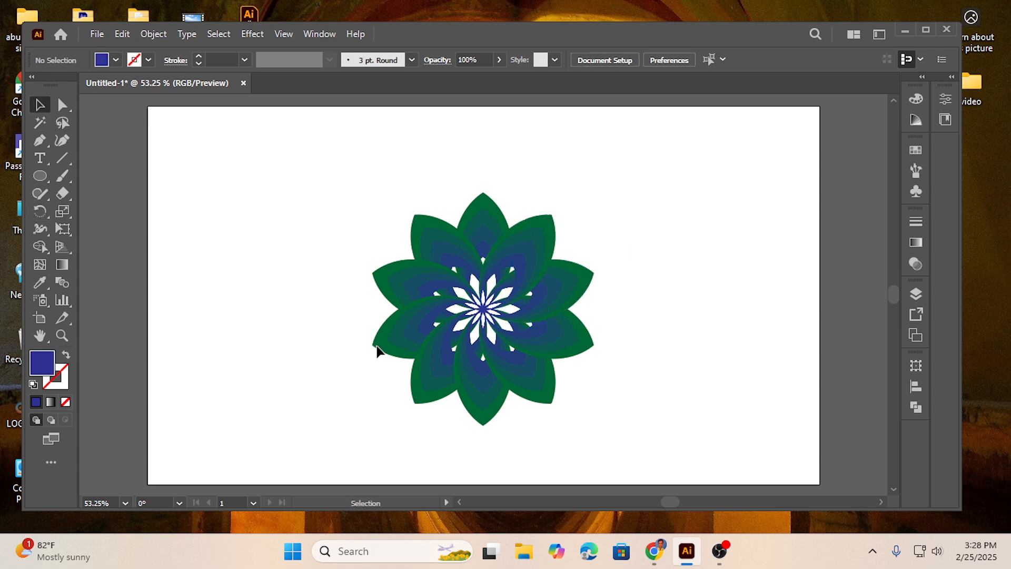
Select the whole flower, move it to the upper-left area of the artboard, and deselect it
drag(351, 215, 620, 433)
drag(491, 313, 356, 258)
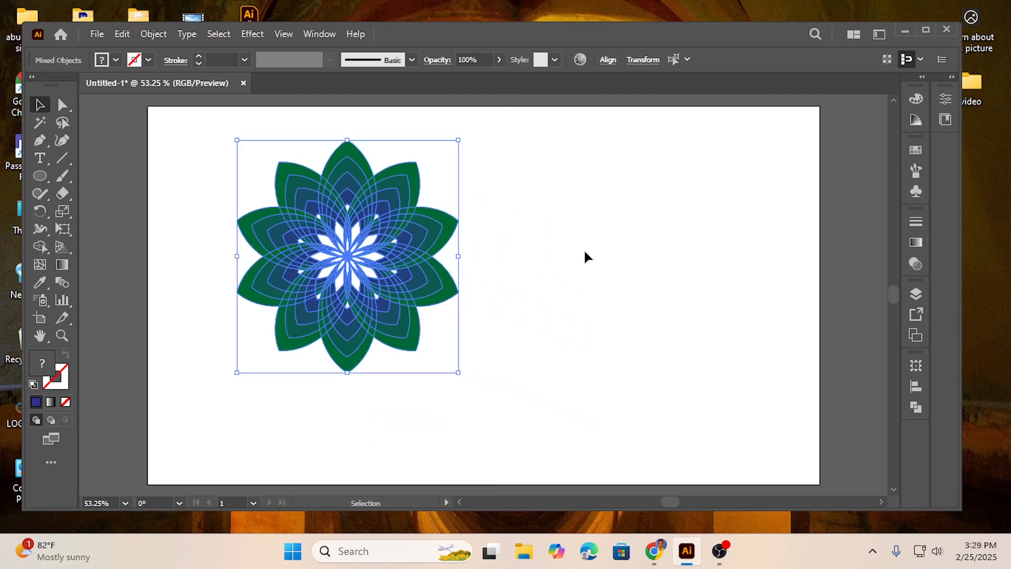
click(516, 270)
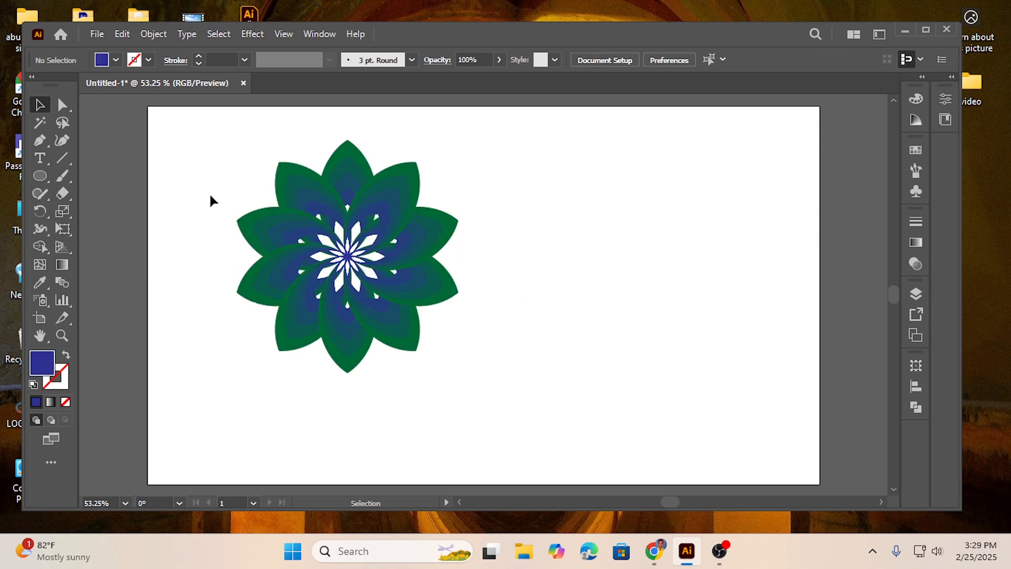
drag(295, 272, 464, 340)
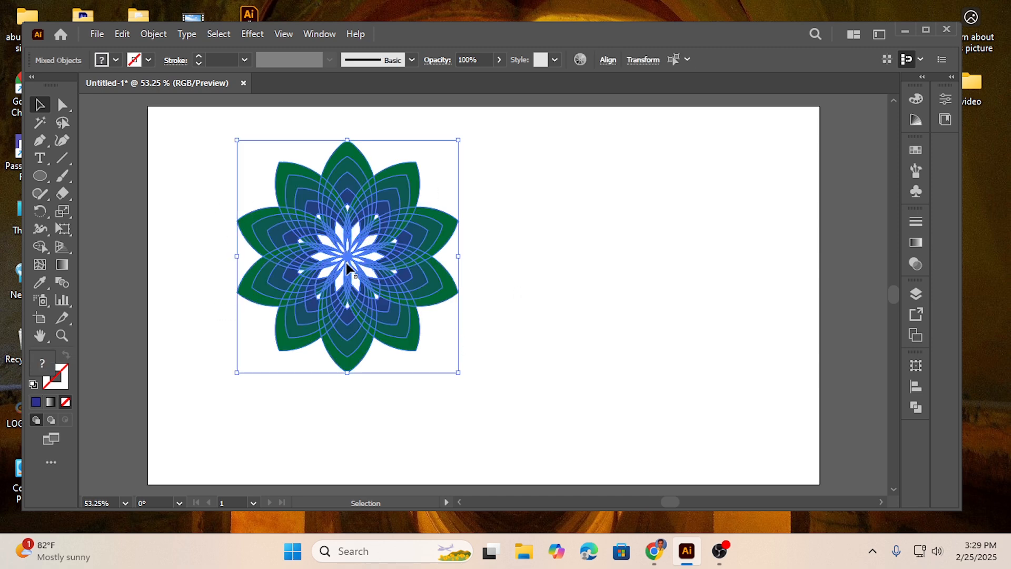
drag(346, 258, 297, 250)
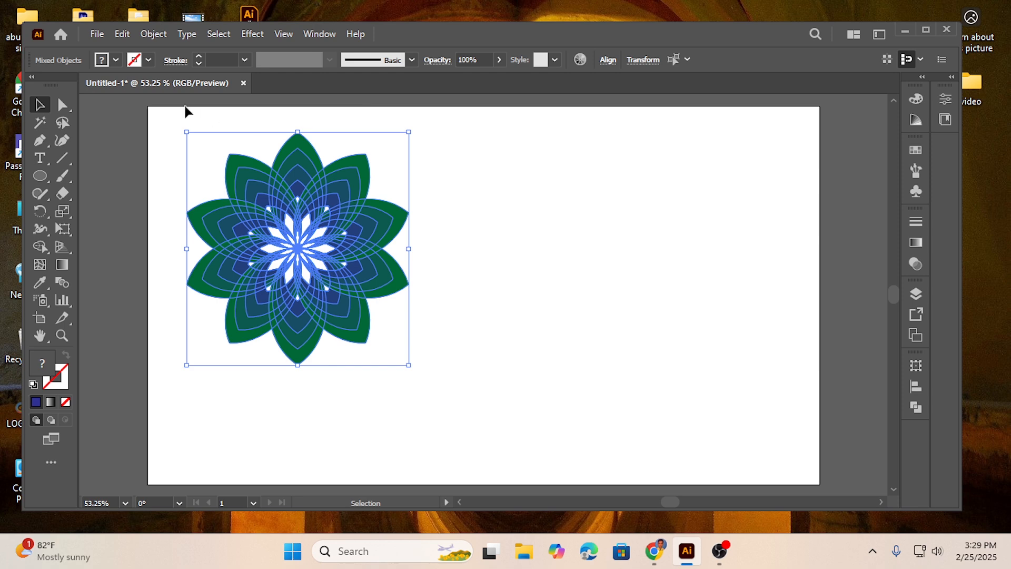
click(545, 179)
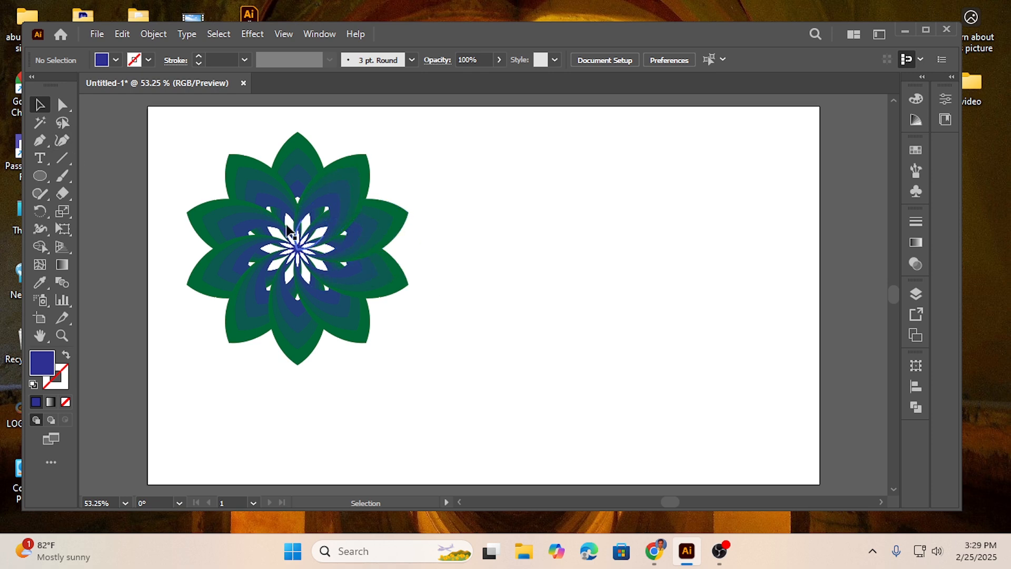
Draw a large circle in the empty area right of the flower and fill it with the dark green swatch
click(40, 176)
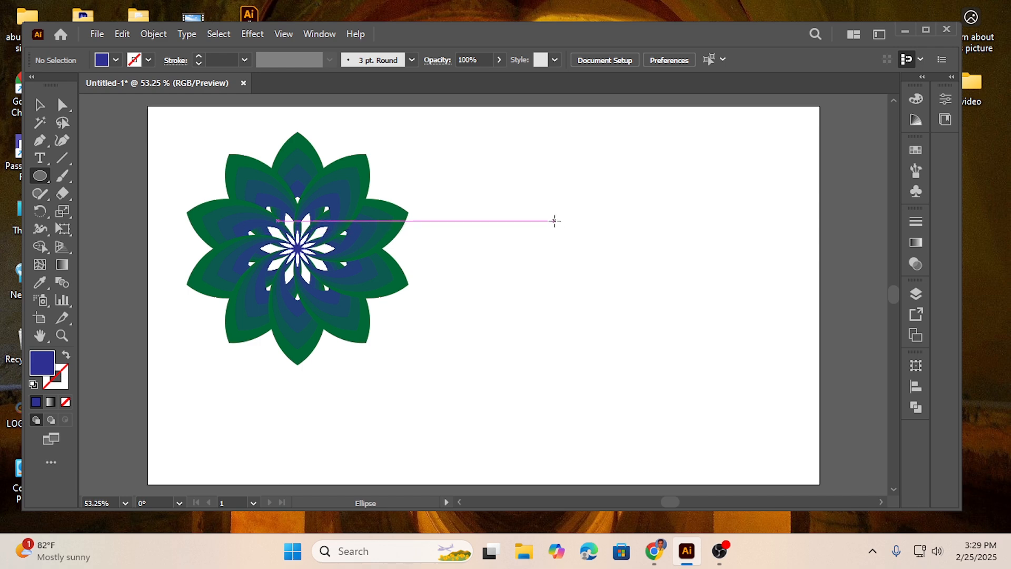
drag(545, 212, 610, 276)
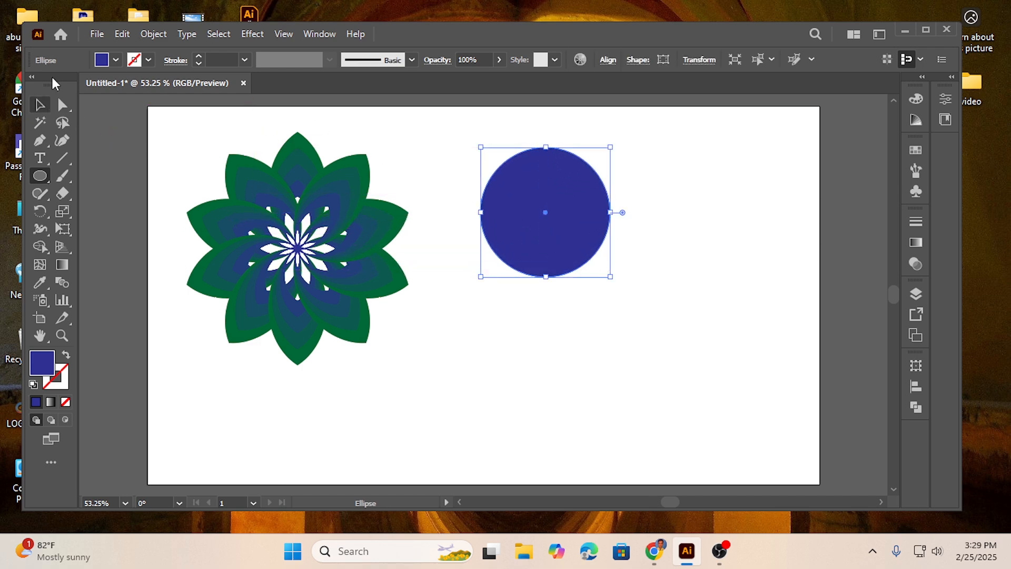
click(115, 59)
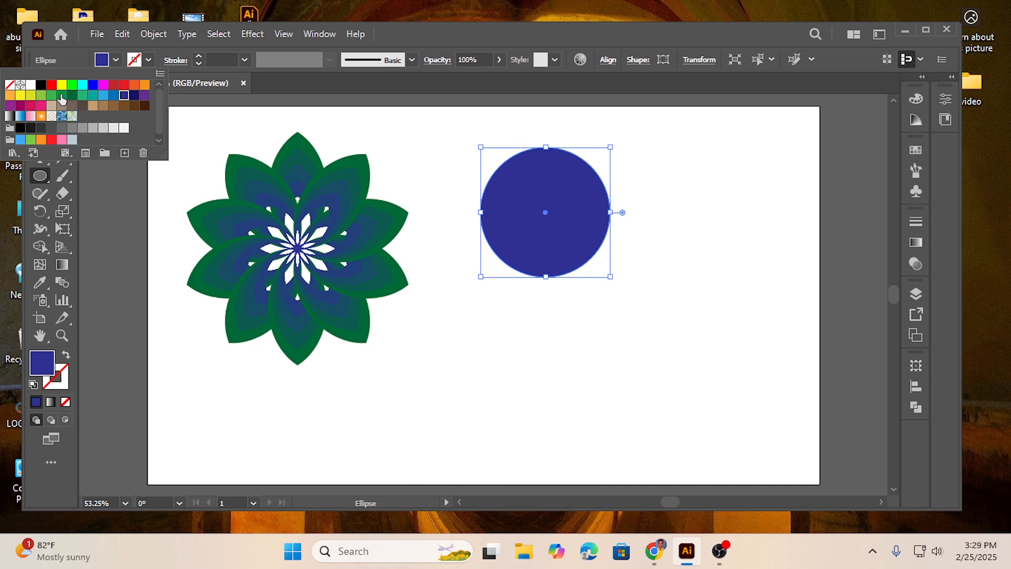
click(61, 96)
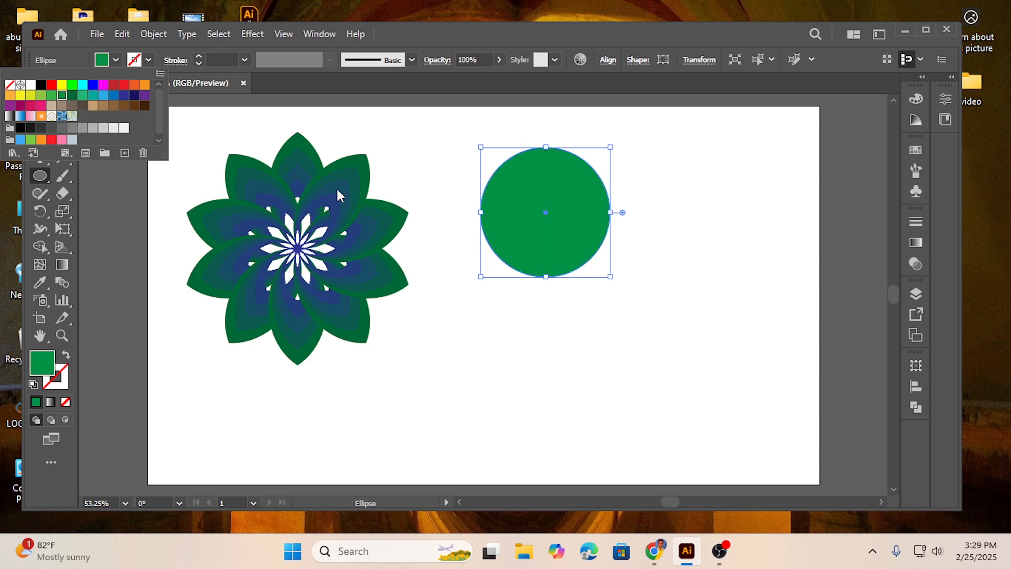
click(399, 125)
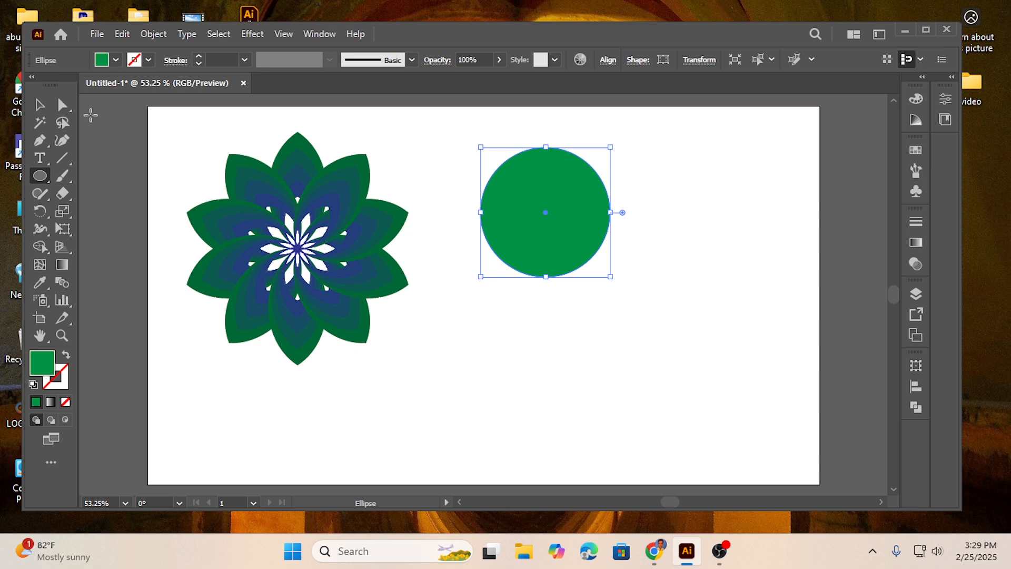
click(115, 60)
click(72, 96)
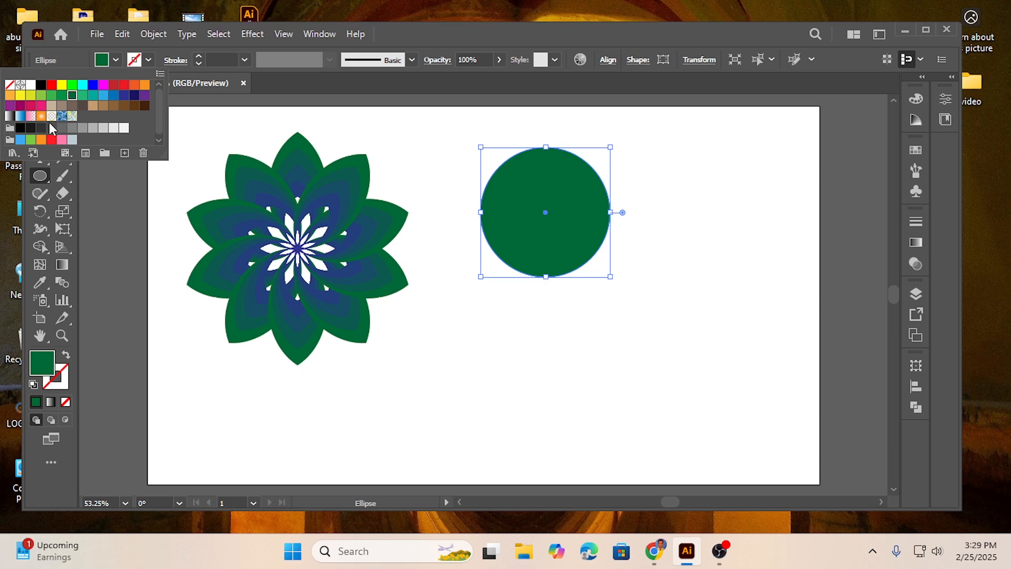
click(425, 28)
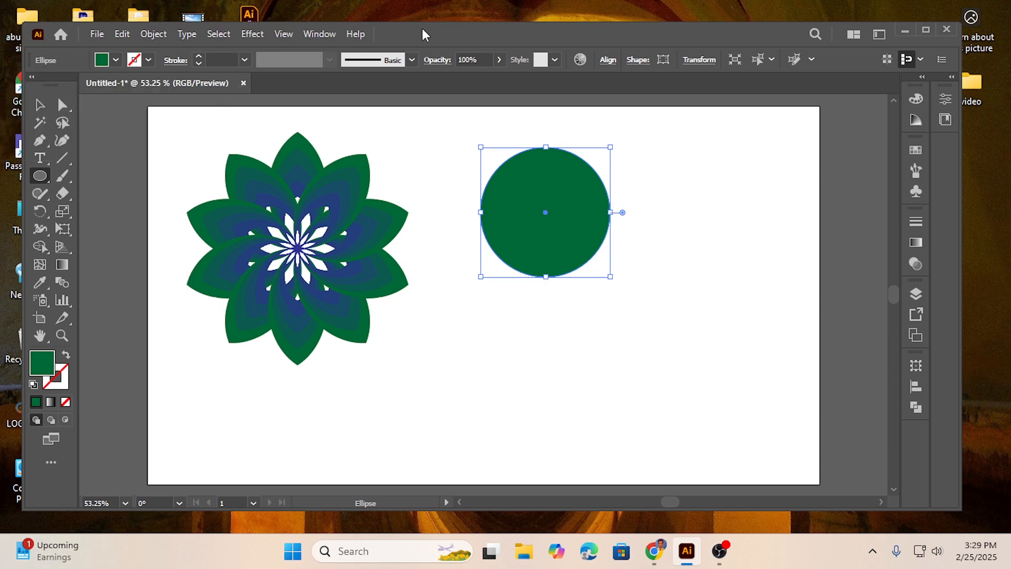
Stretch the circle downward into a slightly taller ellipse and place a horizontally offset, overlapping copy to its right
click(39, 107)
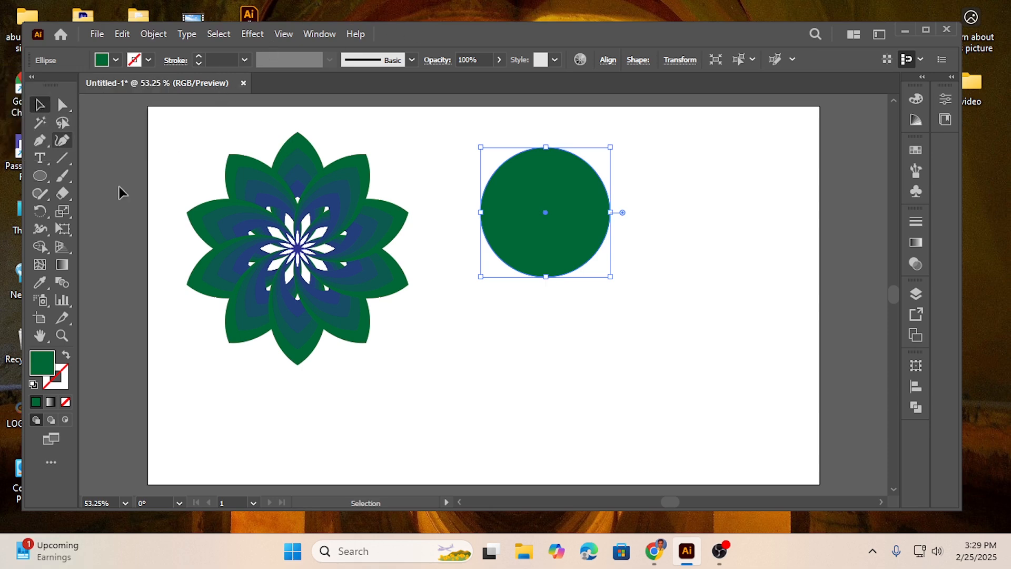
drag(546, 277, 551, 299)
drag(559, 241, 614, 241)
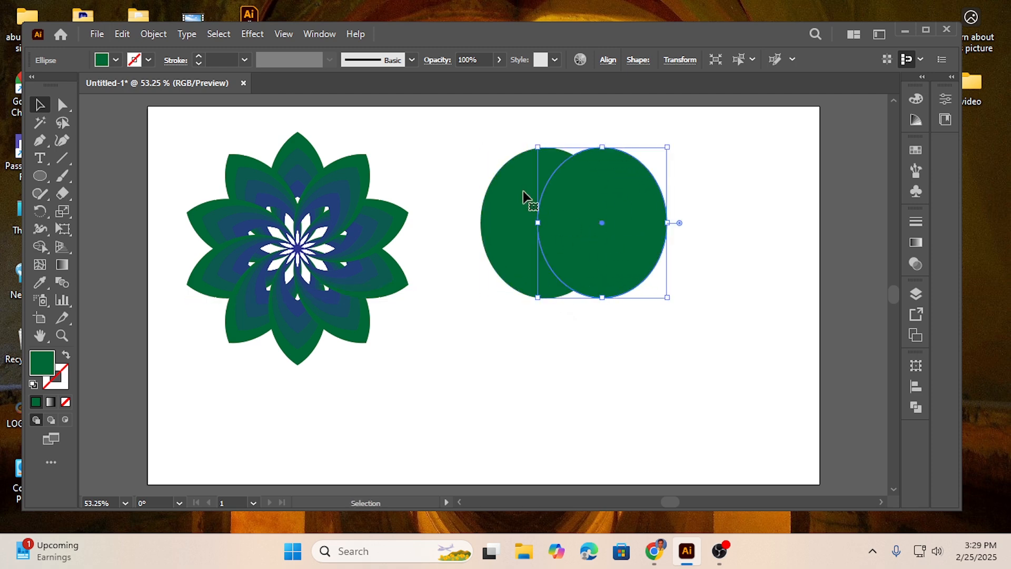
Shift the right ellipse slightly further right to narrow the overlap, and select both ellipses
drag(466, 148, 656, 346)
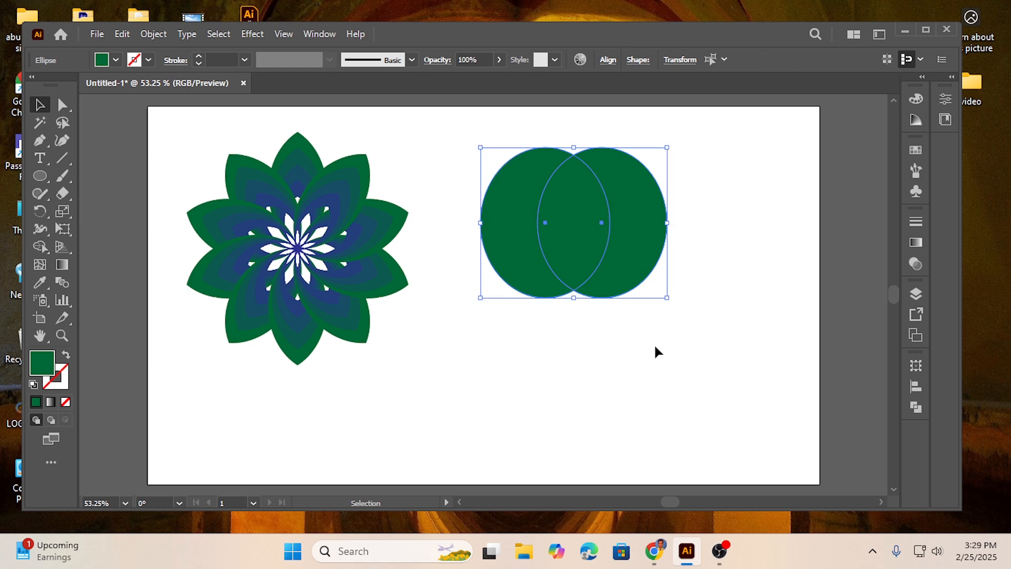
click(649, 312)
drag(622, 223, 630, 223)
drag(491, 136, 669, 335)
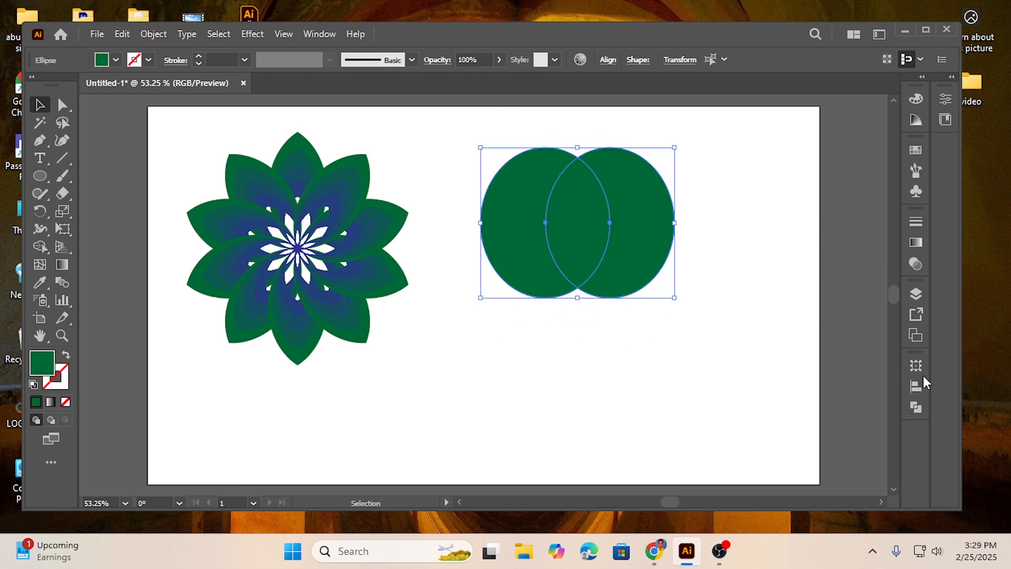
Intersect the two overlapping ellipses with Pathfinder so only their shared pointed petal shape is kept
click(916, 407)
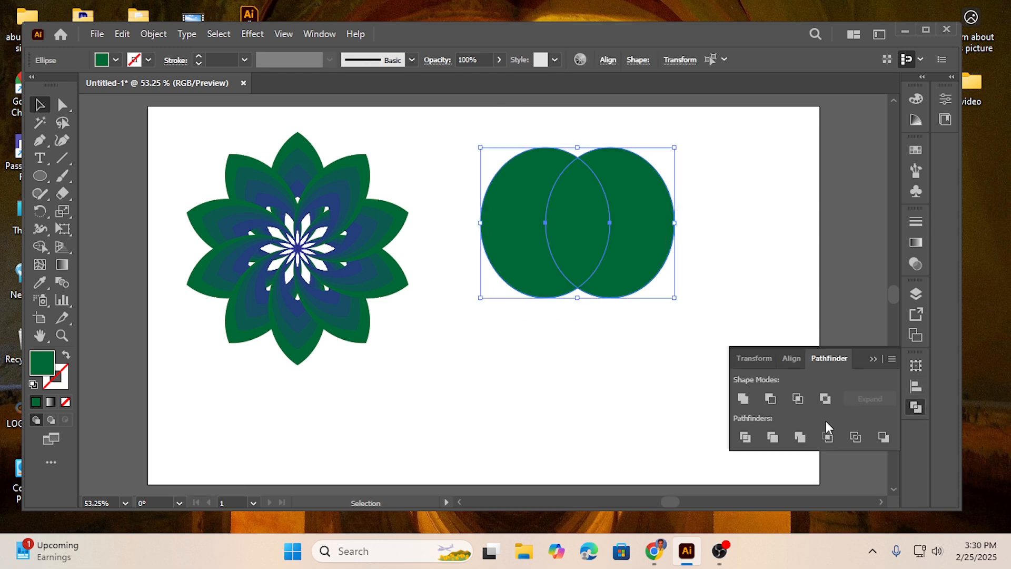
click(798, 399)
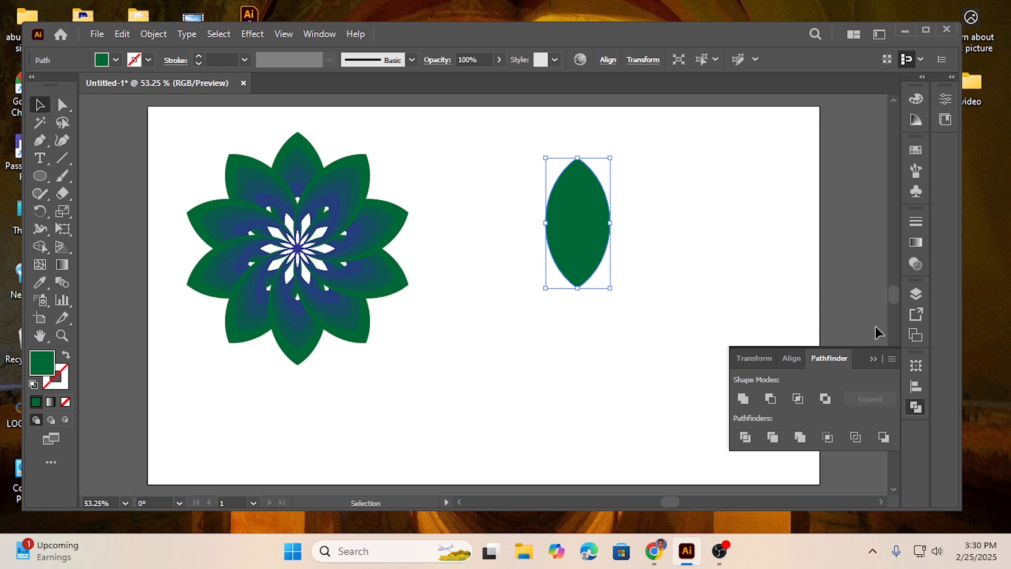
click(872, 357)
key(a)
key(v)
key(a)
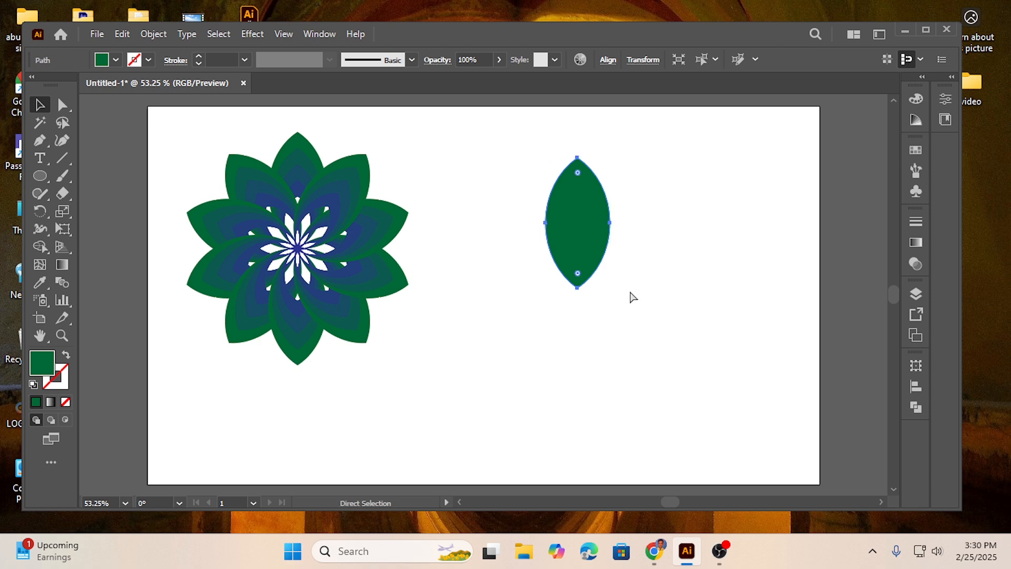
key(v)
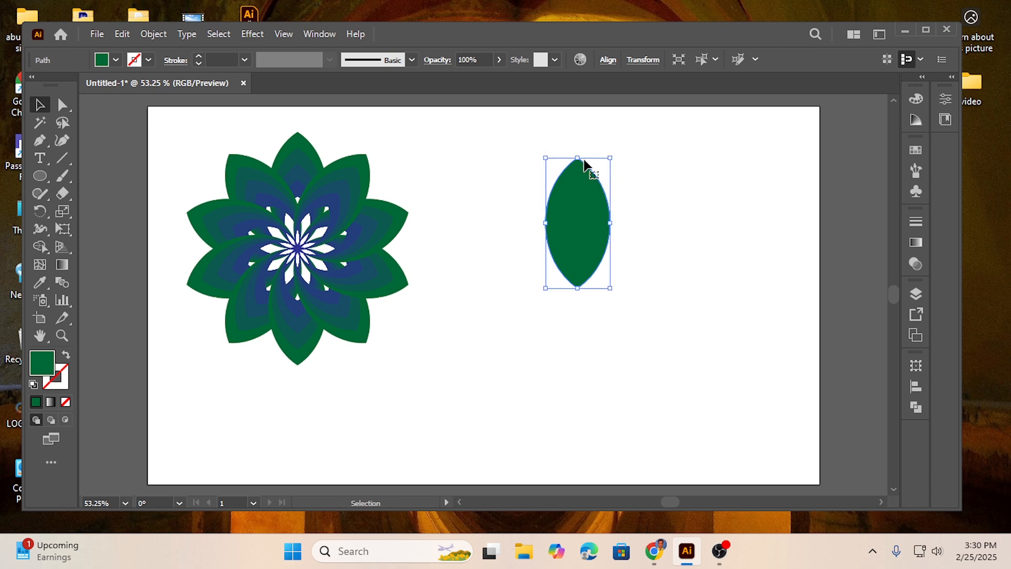
Create a roughly half-size copy of the petal inside it at the lower tip and nudge it slightly down
drag(579, 160, 579, 219)
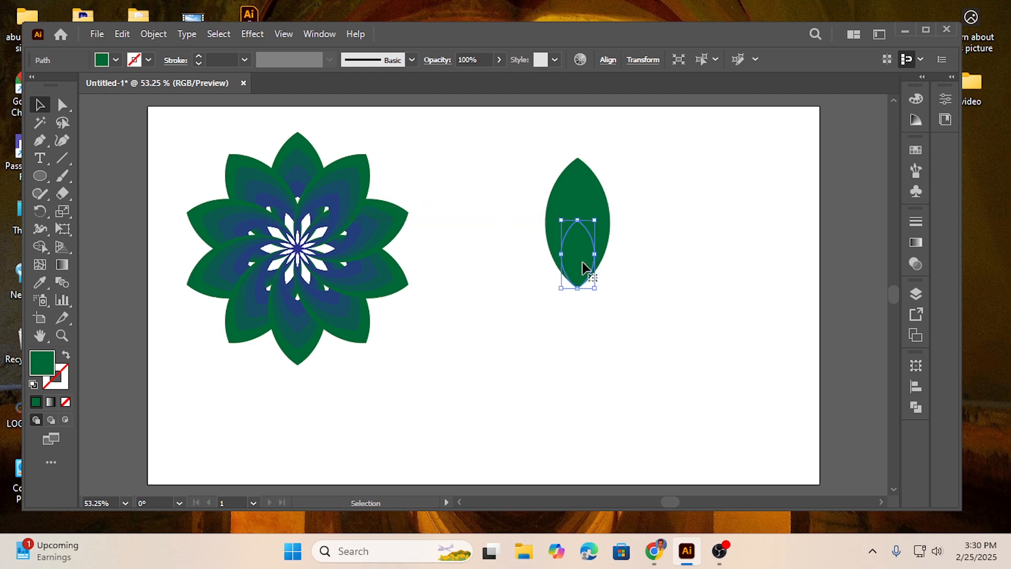
key(Down)
key(Down)
key(Down)
drag(505, 156, 641, 299)
click(663, 270)
Fill the small inner petal with the dark blue swatch
click(580, 266)
click(114, 60)
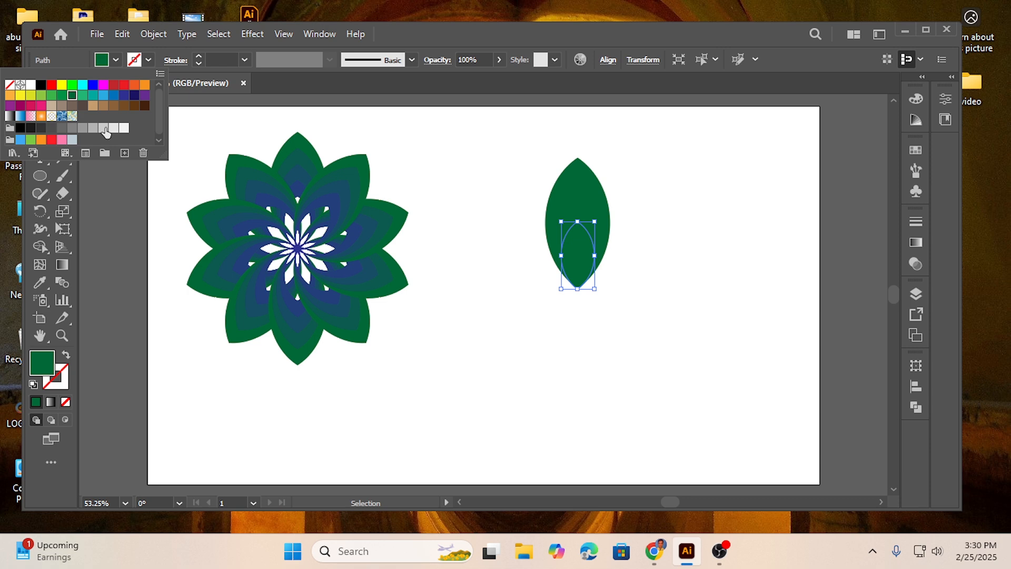
click(124, 96)
click(657, 306)
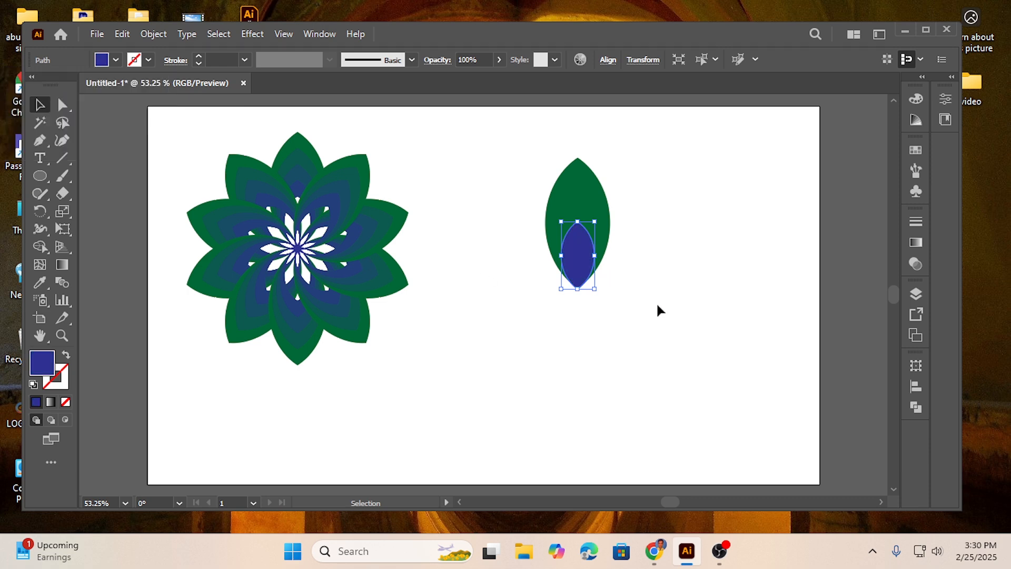
Select both the green and blue petals and make a blend between them
click(655, 308)
drag(500, 164, 649, 311)
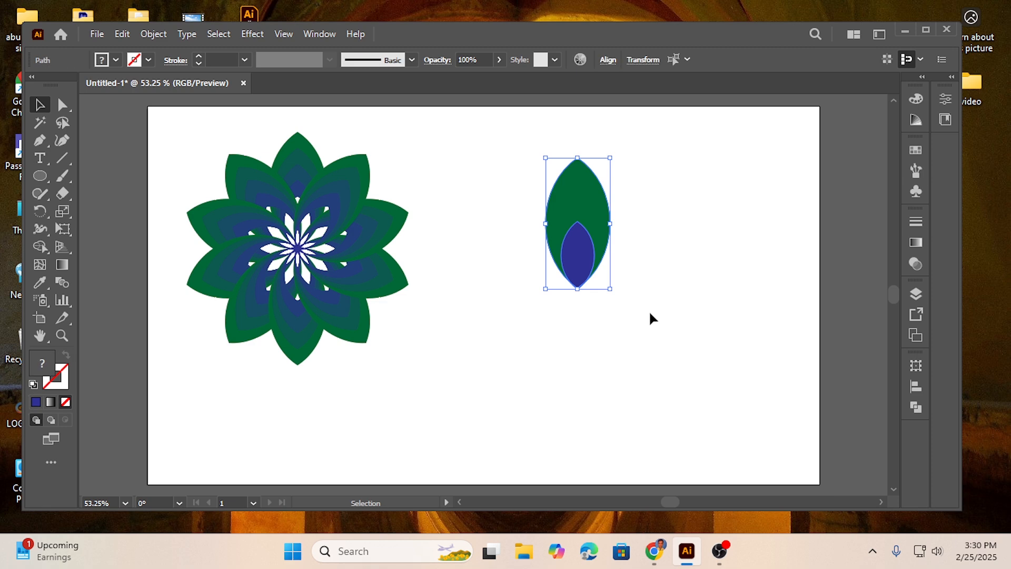
click(150, 36)
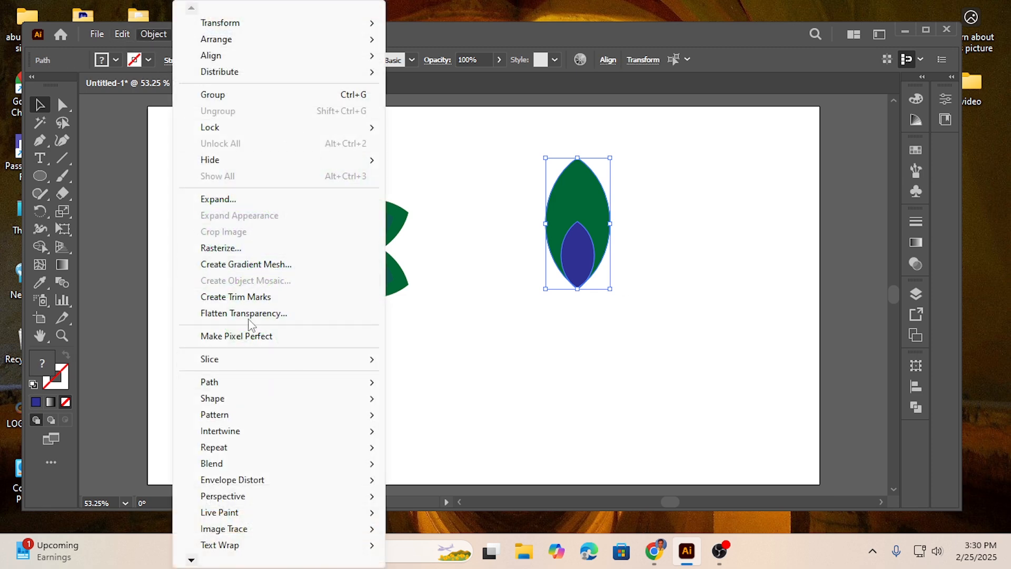
mouse_move(223, 468)
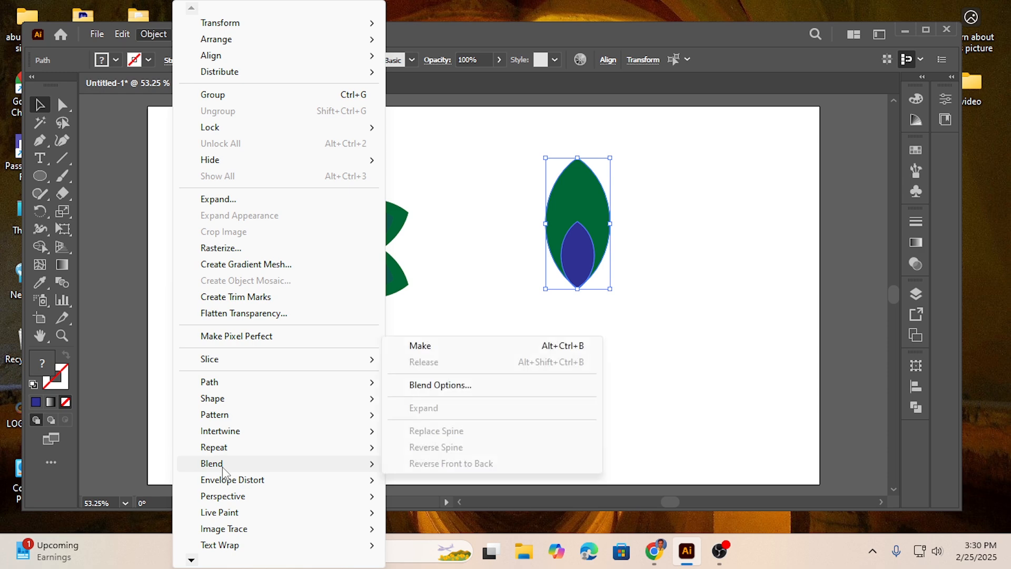
click(426, 347)
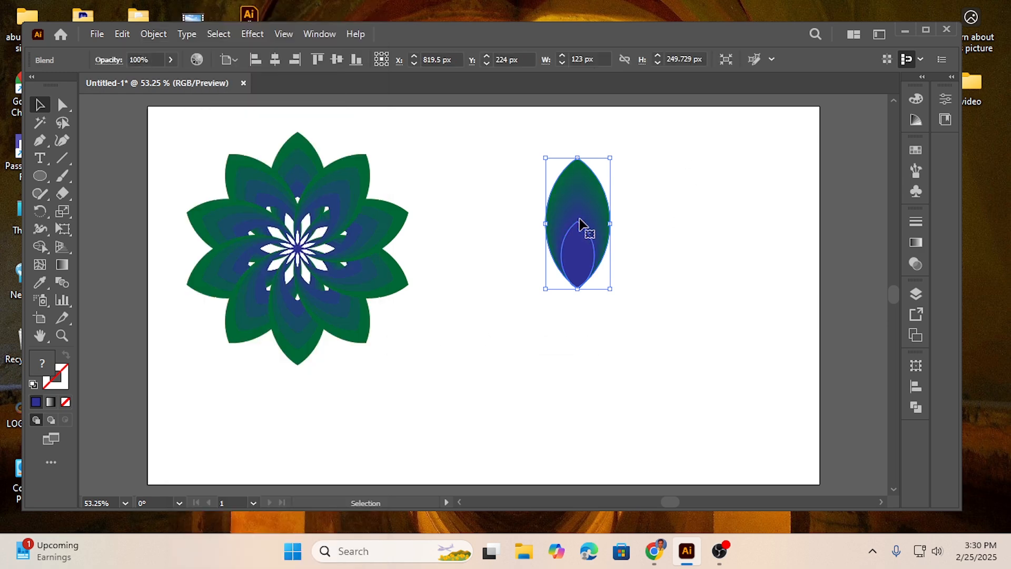
Set the petal blend's spacing to Specified Steps with a value of 4
click(158, 37)
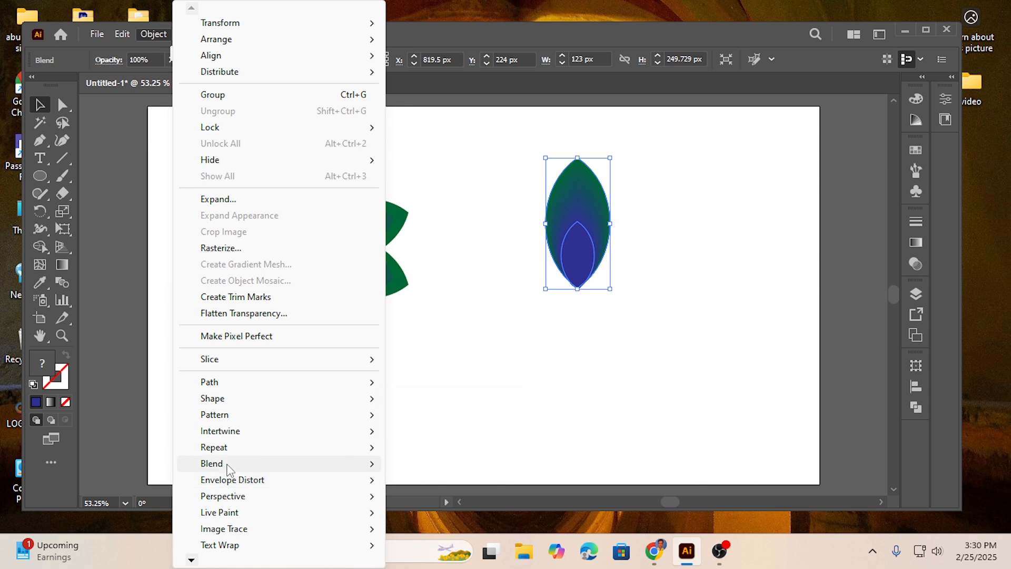
mouse_move(230, 470)
click(440, 385)
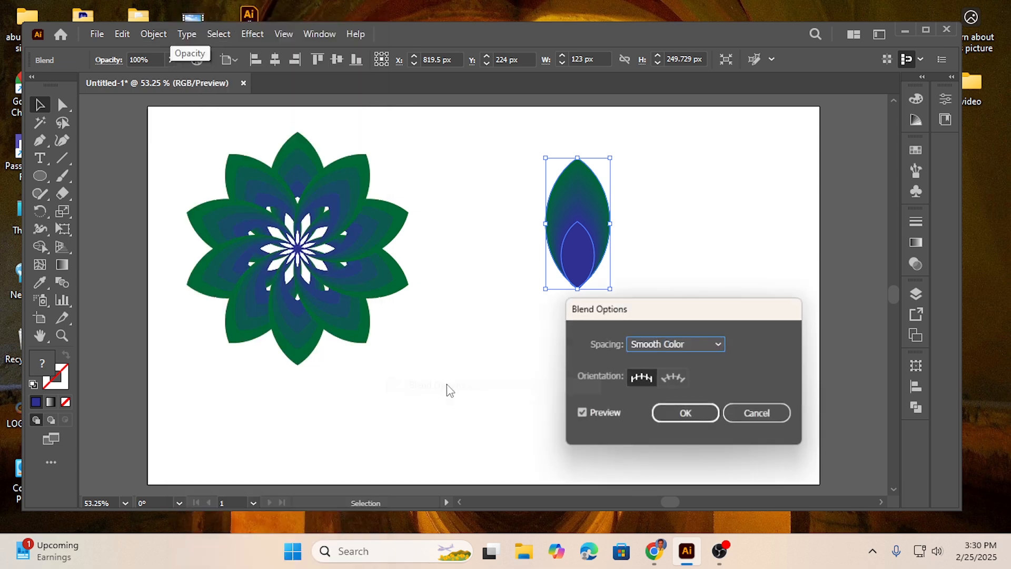
click(664, 348)
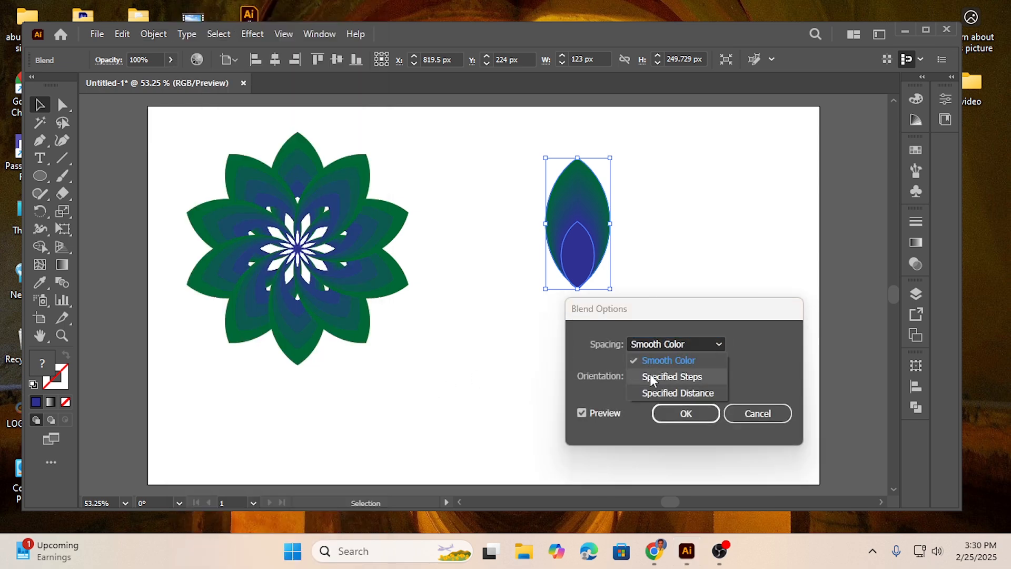
click(649, 372)
text(4)
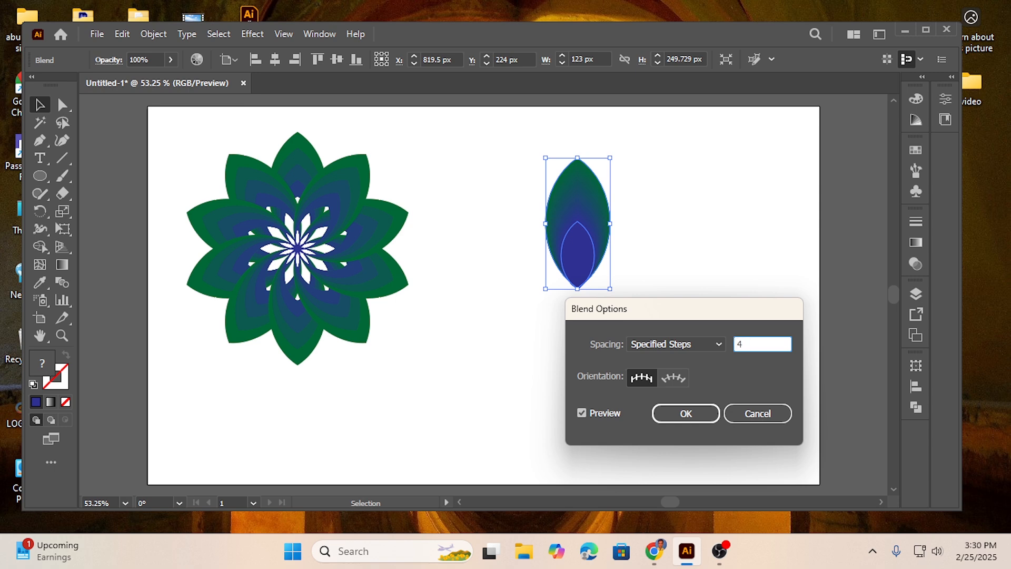
click(600, 409)
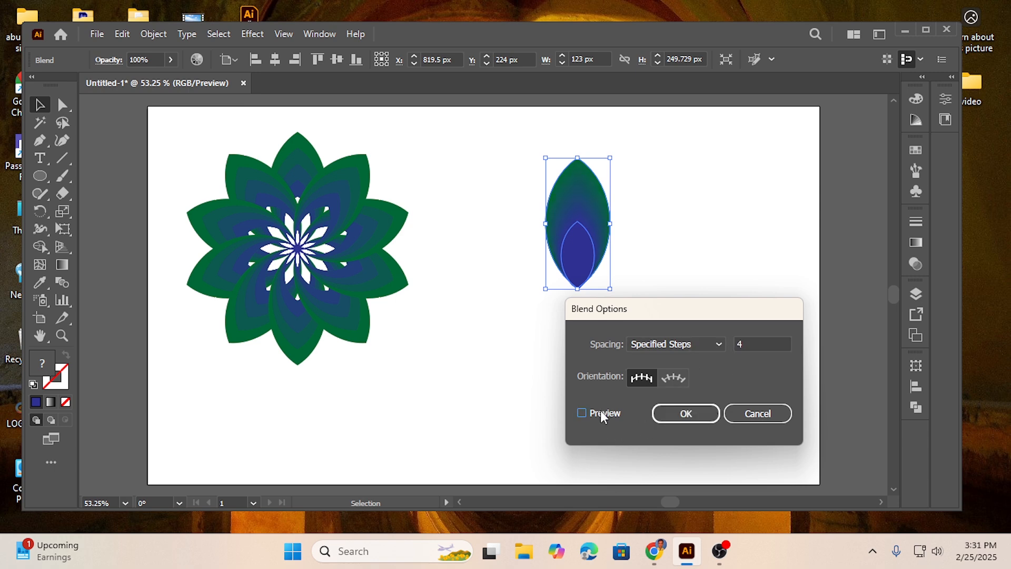
click(686, 414)
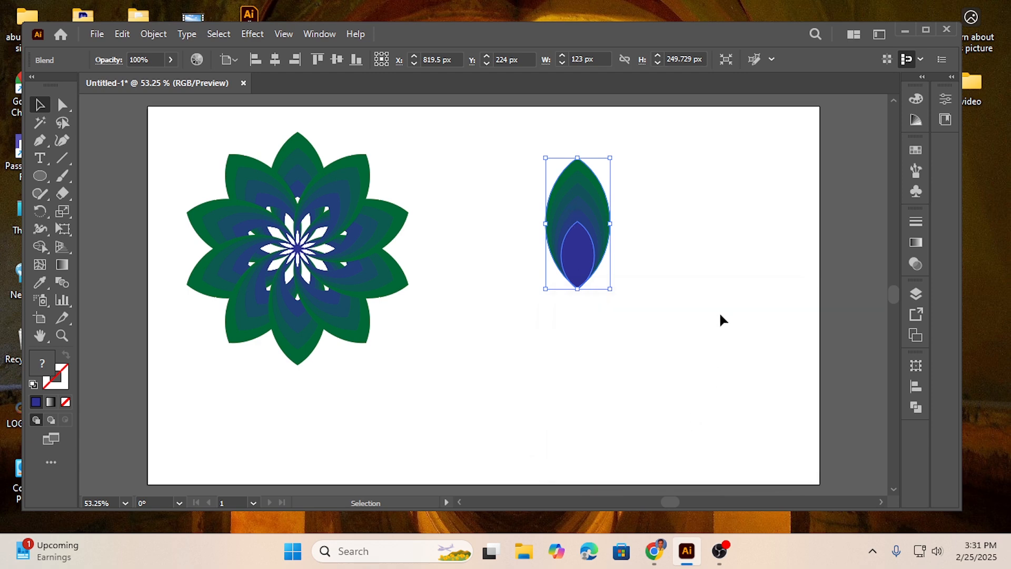
Select the blended petal and move it a short distance right and slightly down on the artboard
click(496, 183)
drag(498, 157, 641, 289)
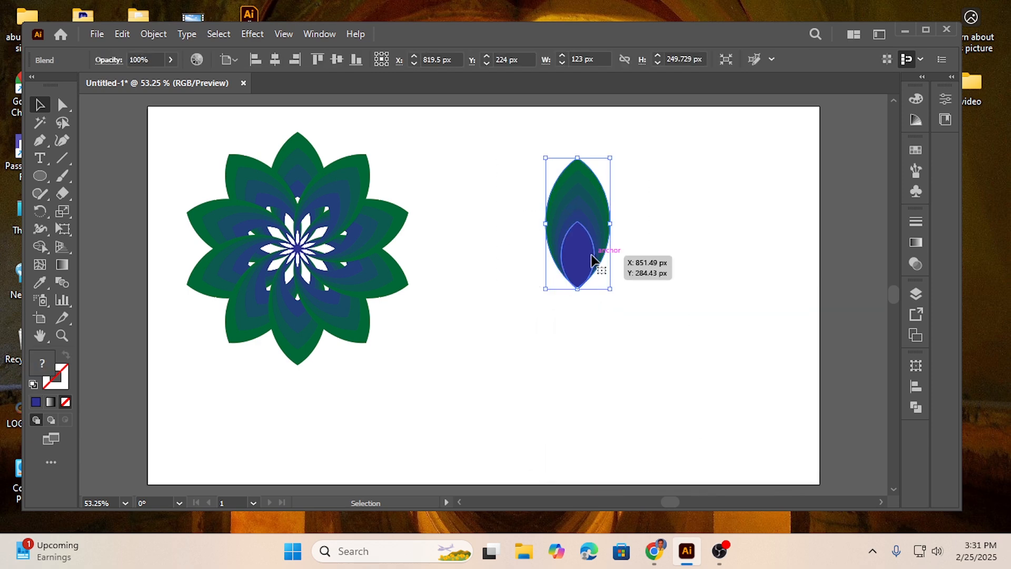
drag(586, 258, 639, 266)
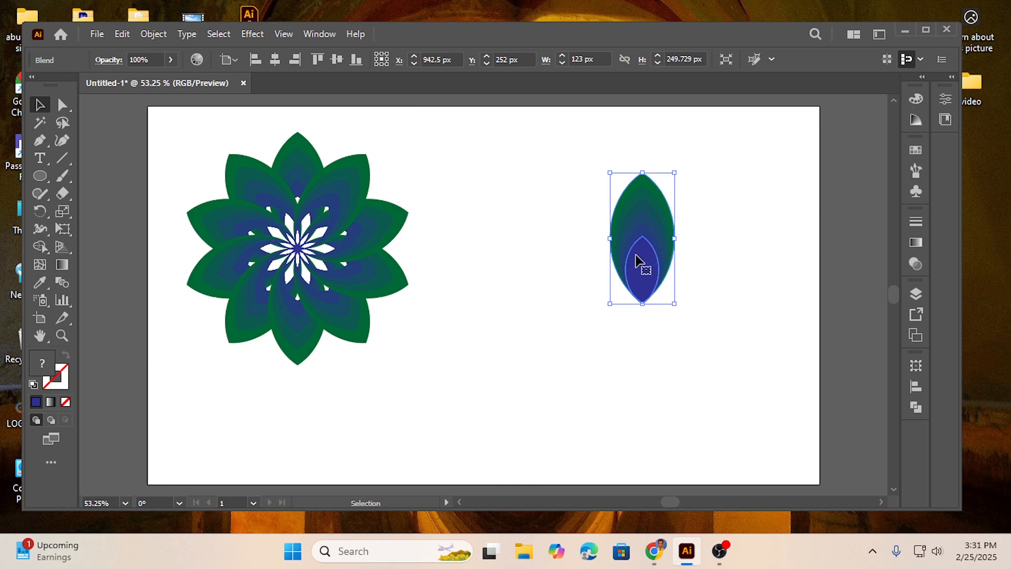
Expand the blended petal into separate shapes and ungroup them
click(160, 35)
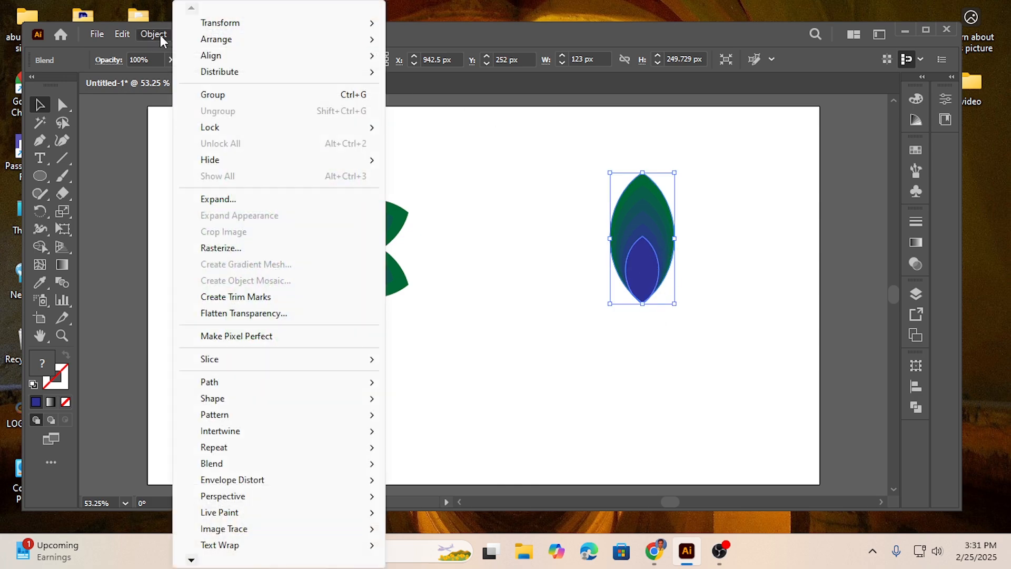
click(231, 203)
click(674, 403)
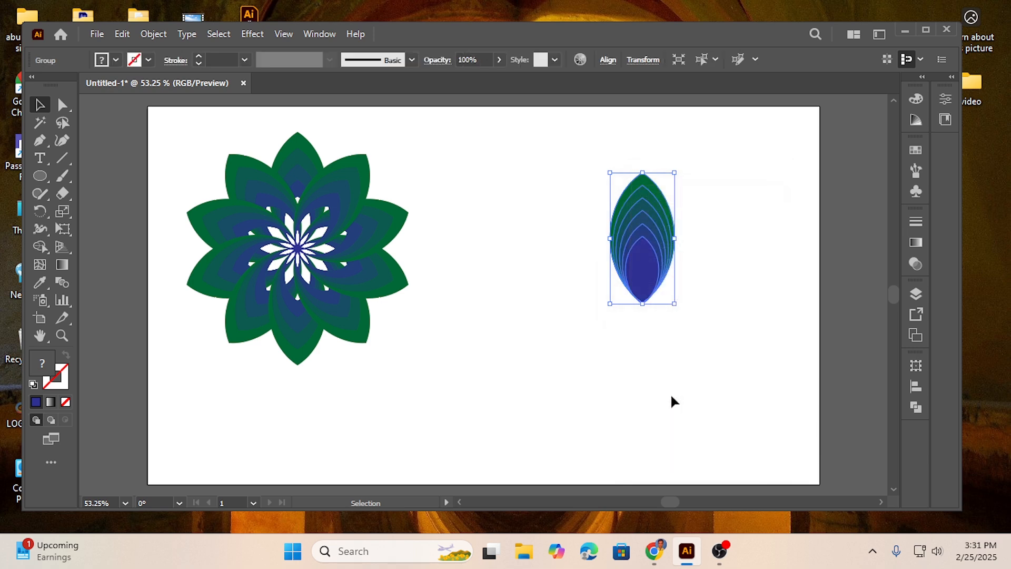
click(716, 243)
click(641, 263)
right_click(668, 257)
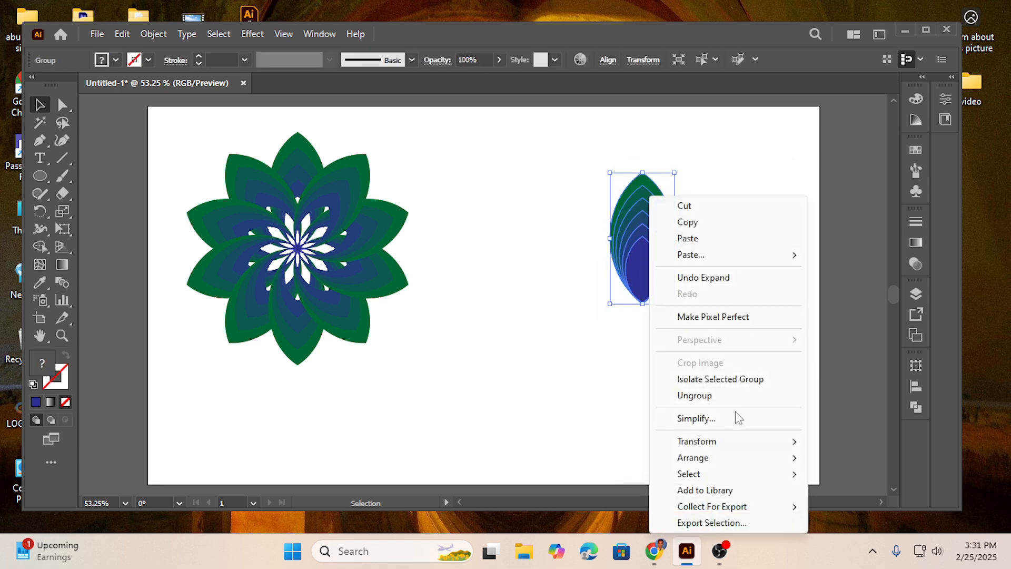
click(704, 396)
click(589, 348)
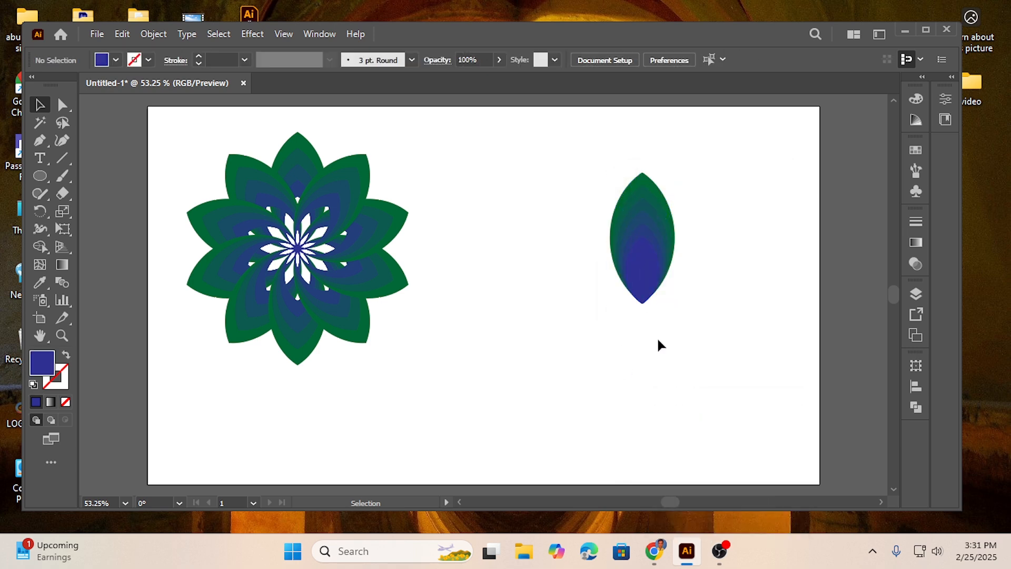
Cut the small inner blue petal and the lower tip out of all the petal layers with the Shape Builder tool
click(653, 282)
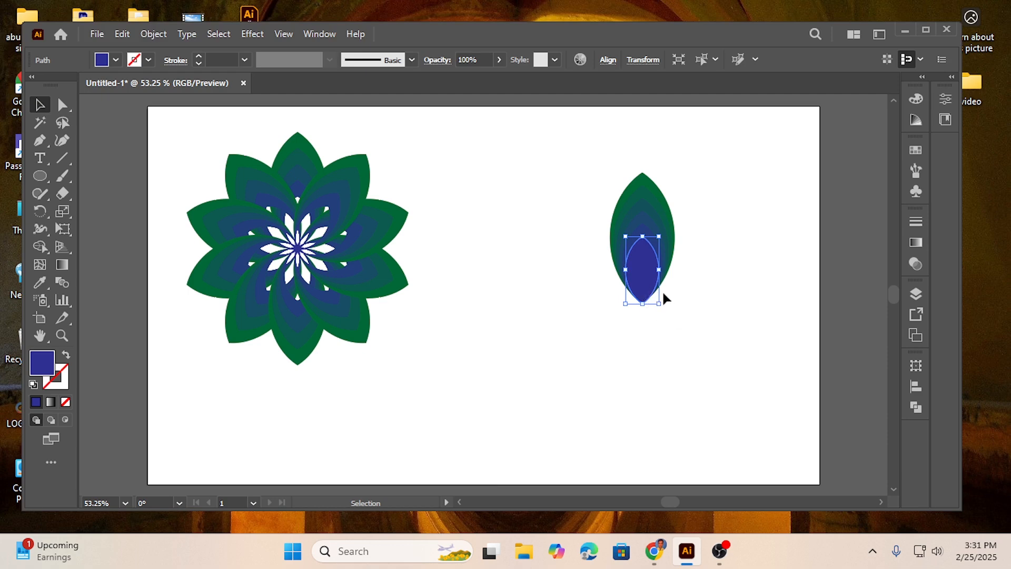
drag(598, 210, 734, 330)
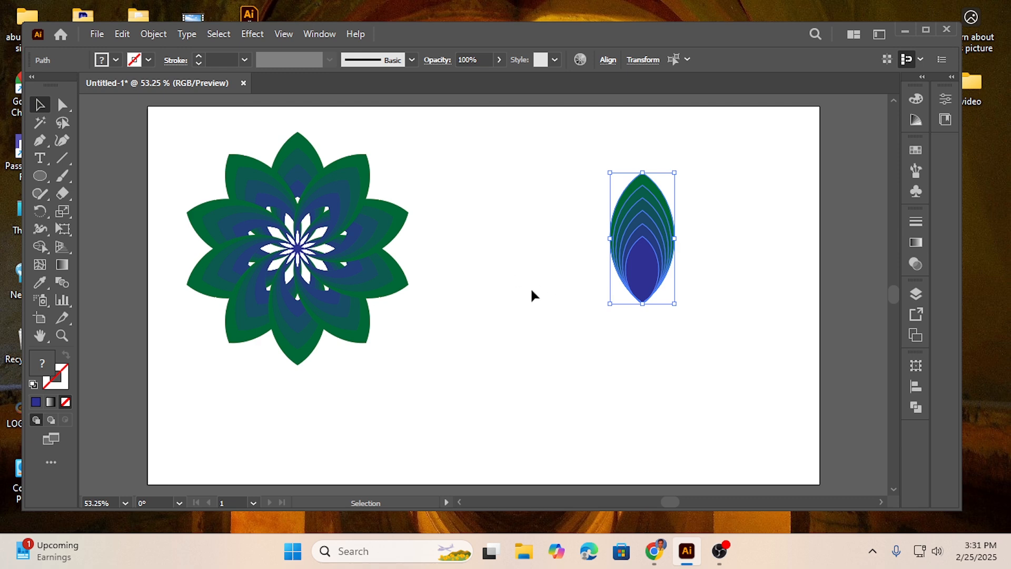
click(39, 247)
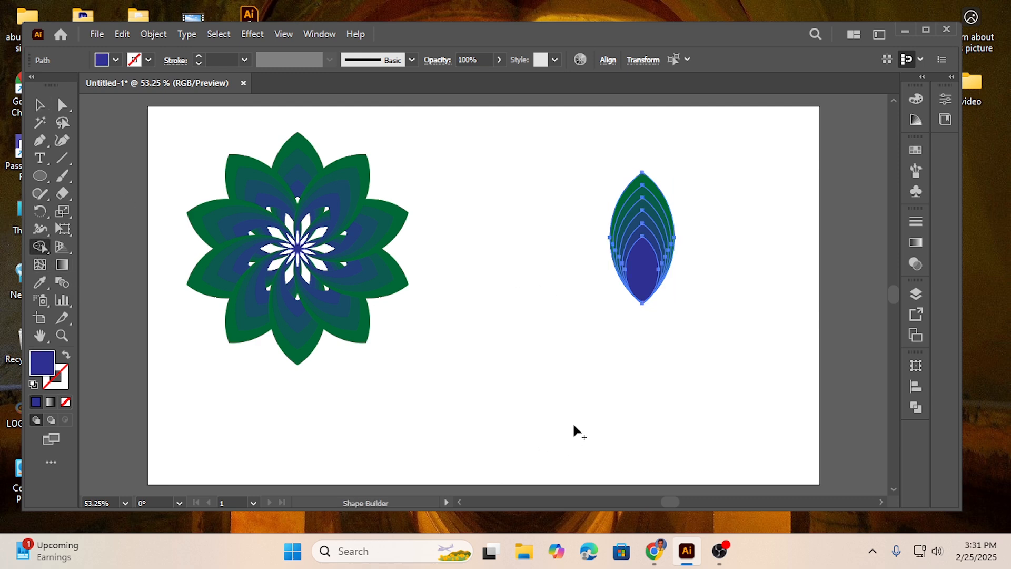
alt+click(642, 276)
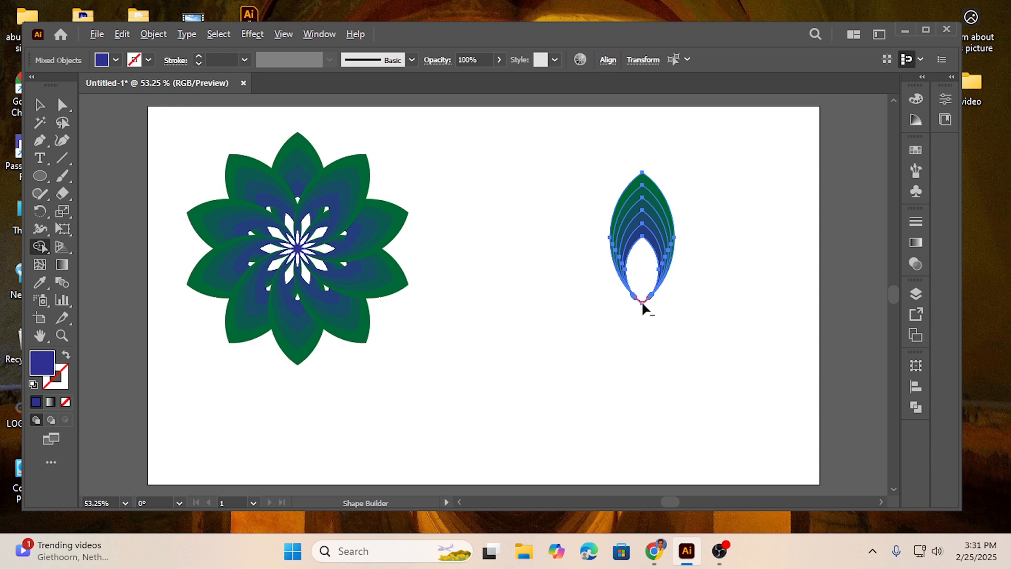
key(ctrl+z)
drag(640, 270, 642, 295)
alt+click(642, 300)
click(42, 105)
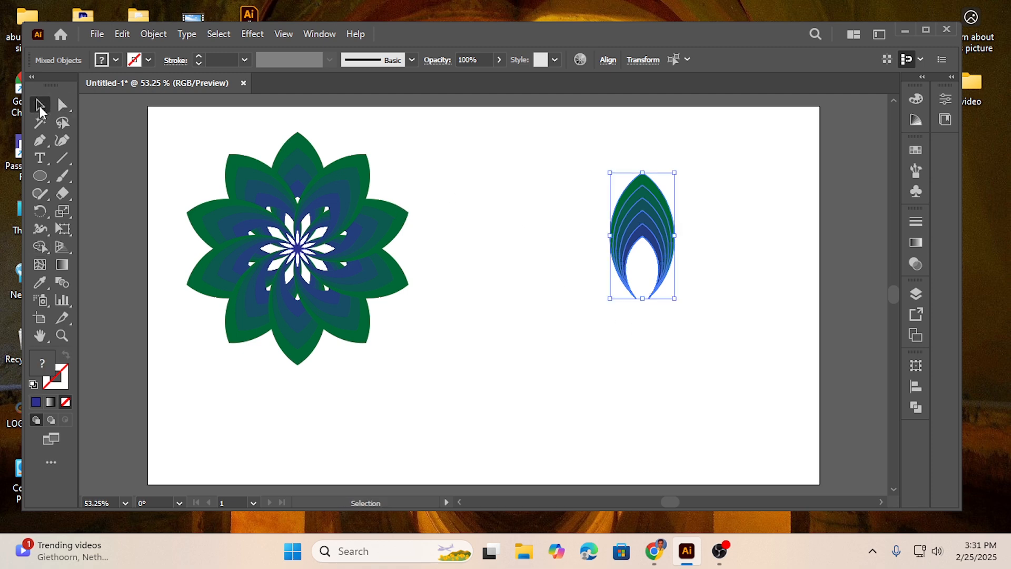
click(672, 356)
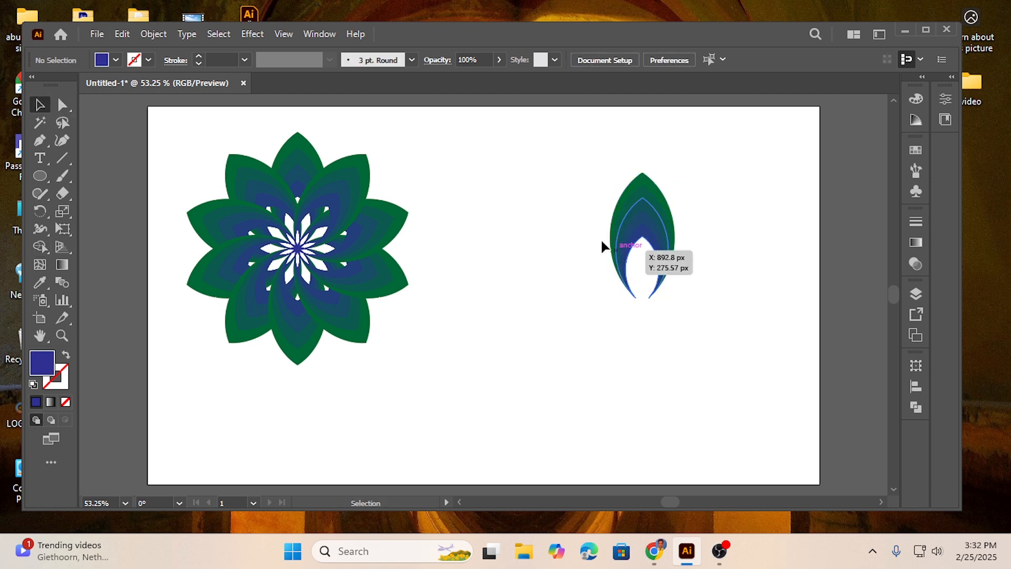
Select the whole cut-out petal and make a copy rotated 36° around its lower tip
drag(552, 172, 689, 327)
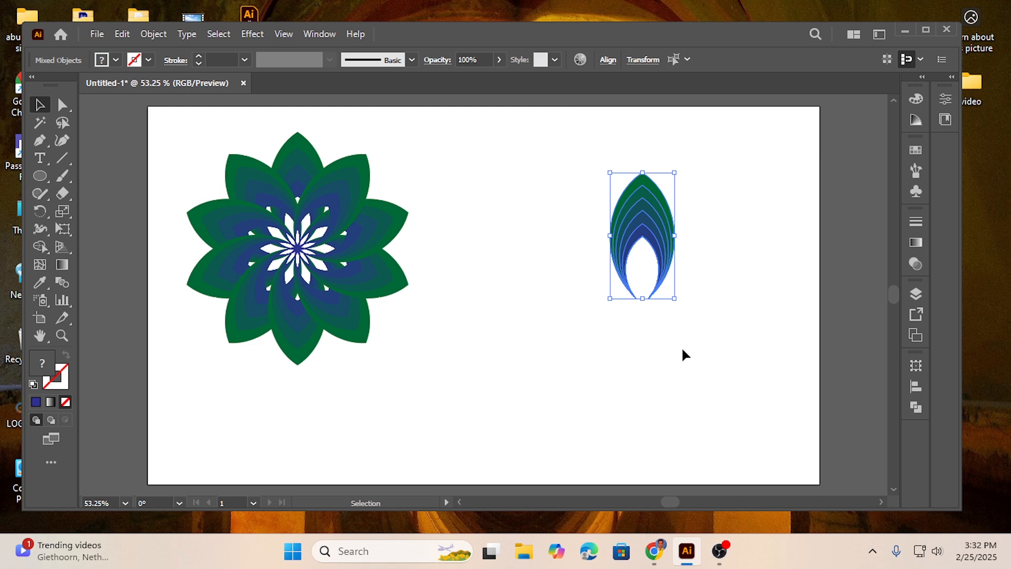
click(40, 213)
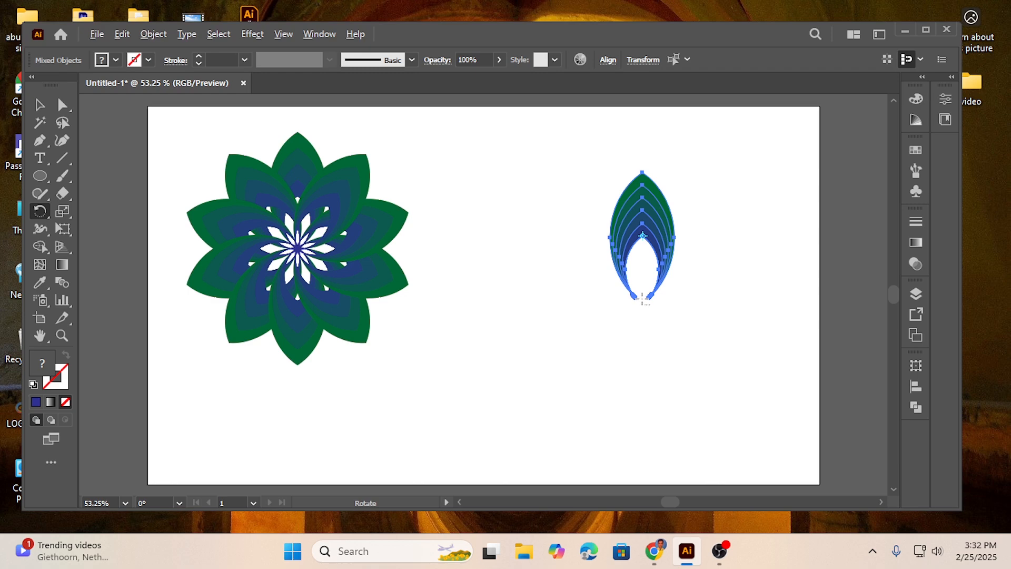
alt+click(642, 298)
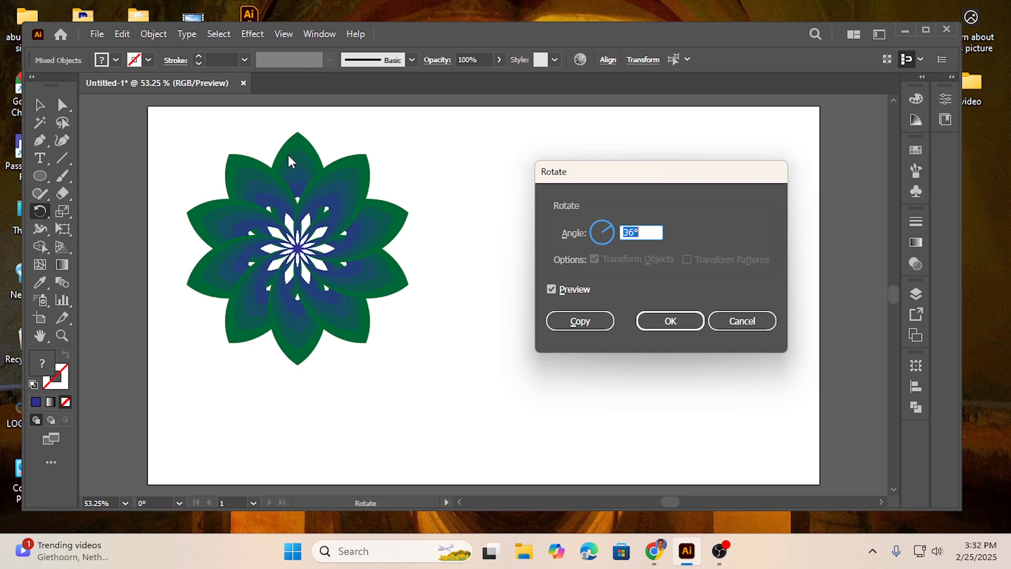
click(585, 322)
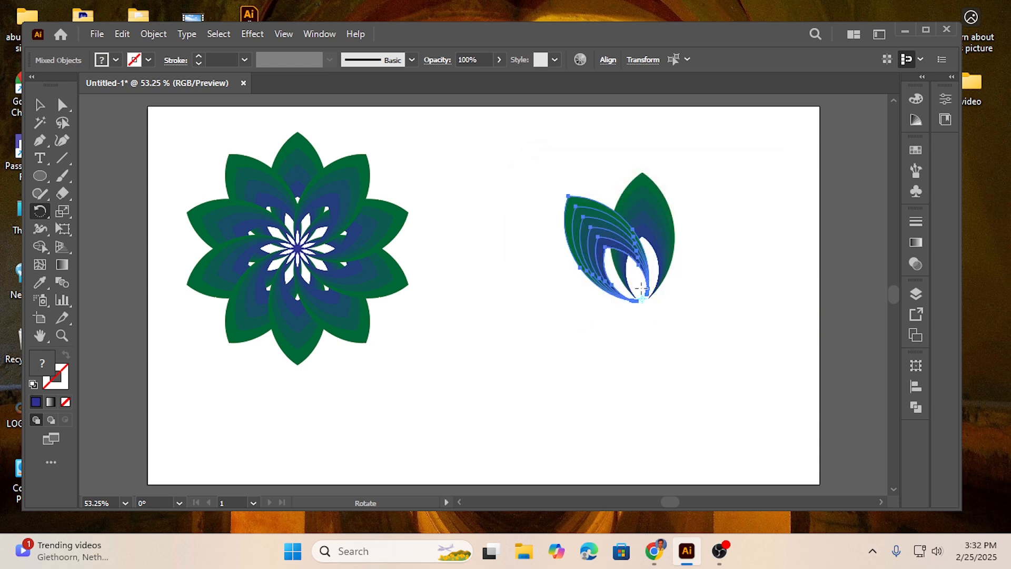
Repeat the rotated copy around the same point until the petals form a full ten-petal flower
key(ctrl)
key(ctrl+d)
key(ctrl+d)
key(ctrl+d)
key(ctrl+d)
key(ctrl+d)
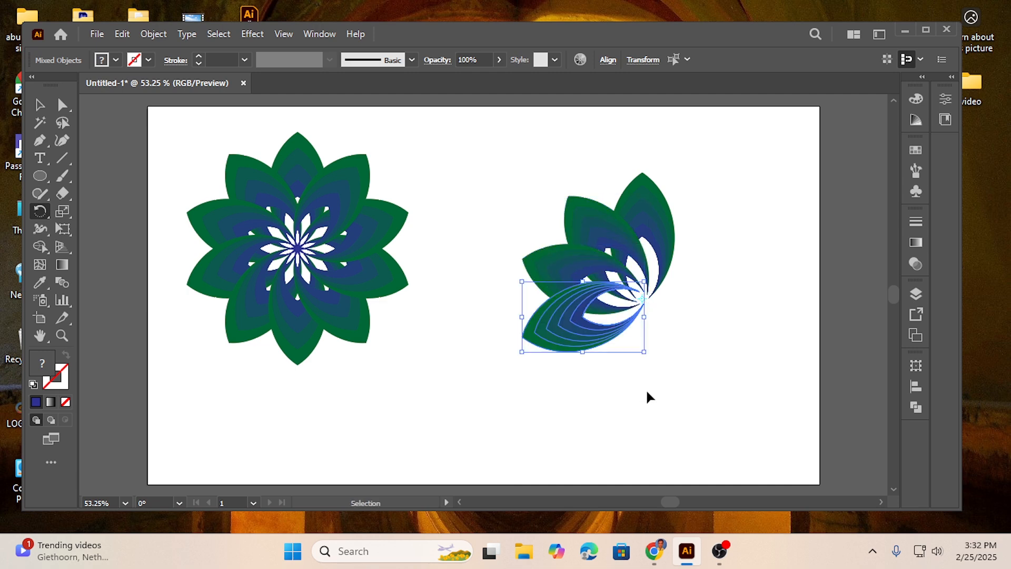
key(ctrl+d)
key(ctrl+d)
key(ctrl+d)
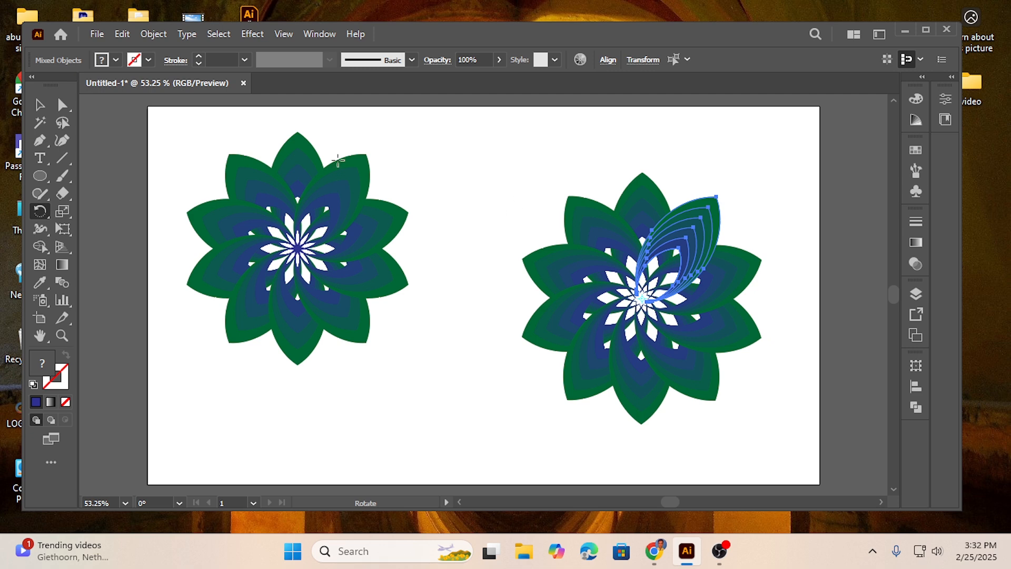
Draw a small circle in the empty area between the two flowers and fill it with yellow
click(38, 105)
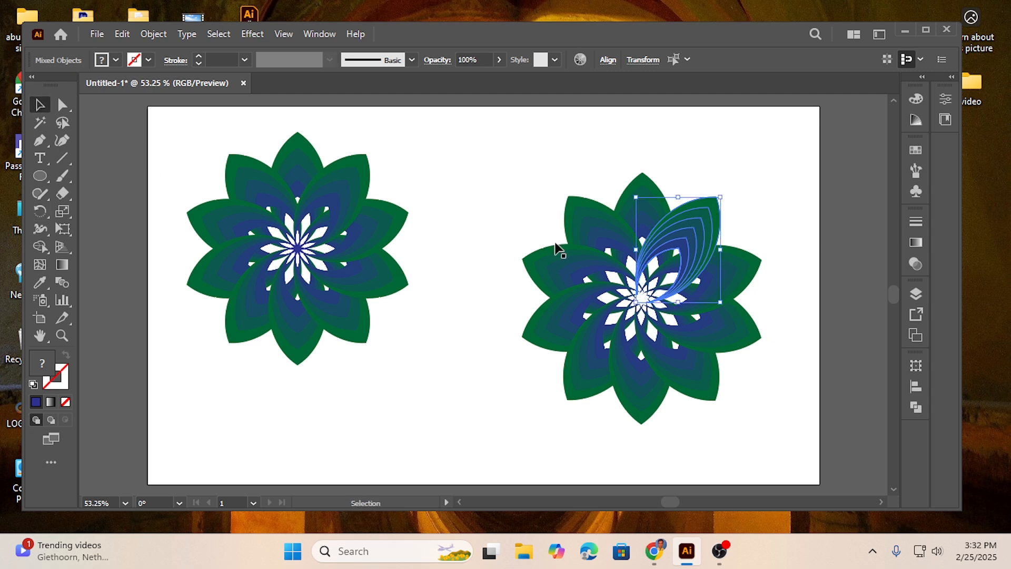
click(497, 225)
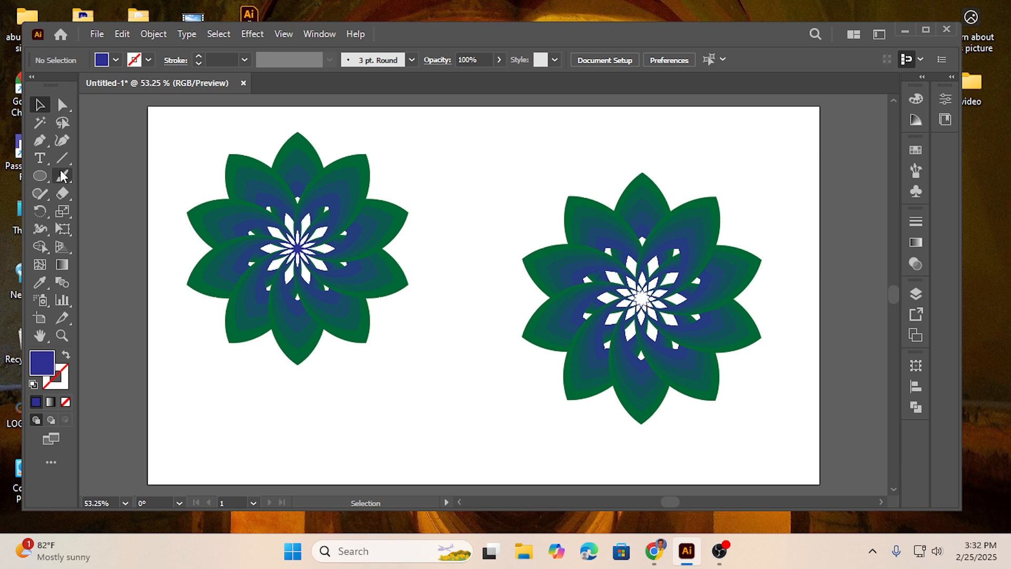
click(39, 176)
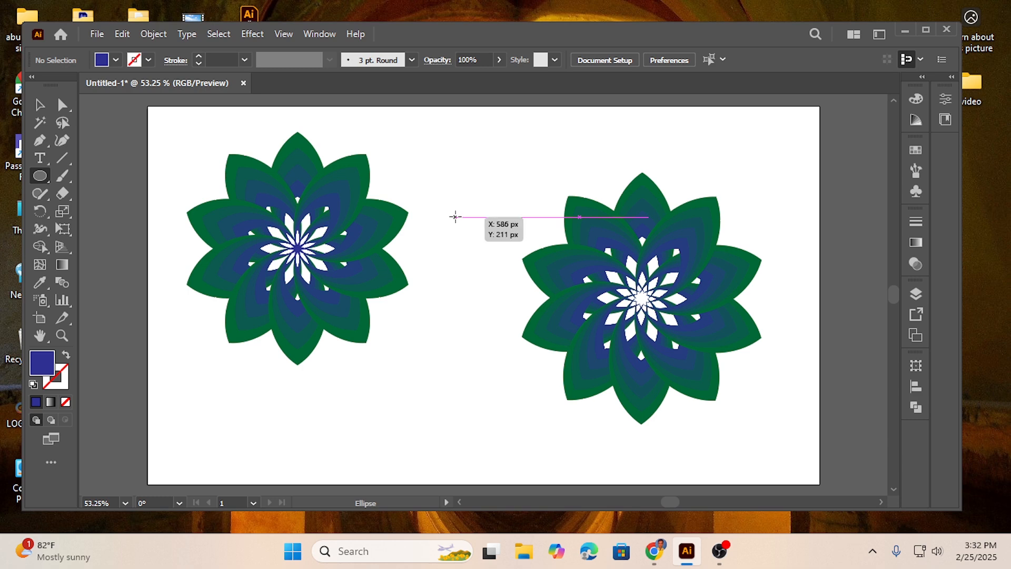
drag(454, 214, 462, 220)
click(115, 60)
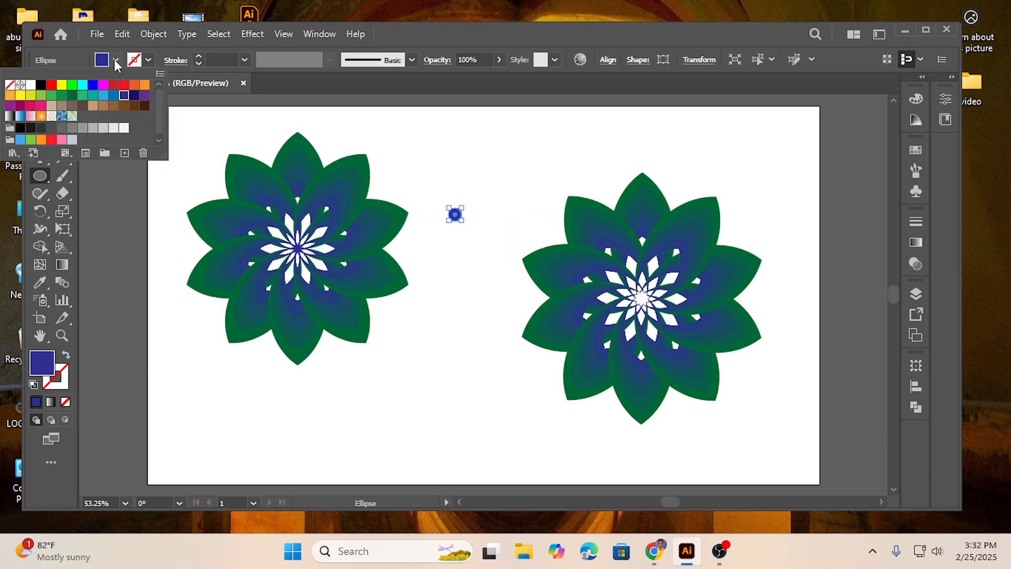
click(61, 84)
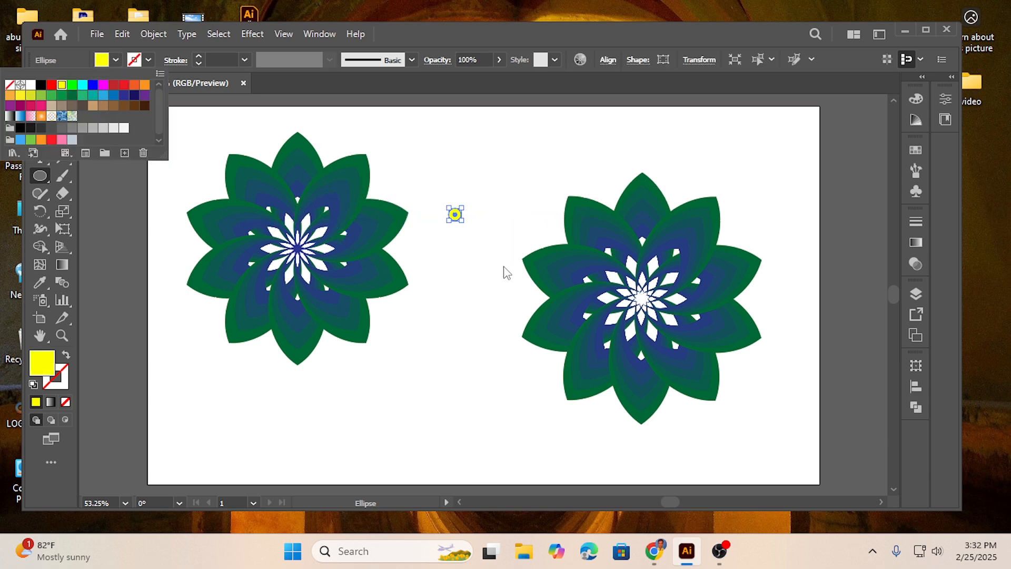
click(495, 192)
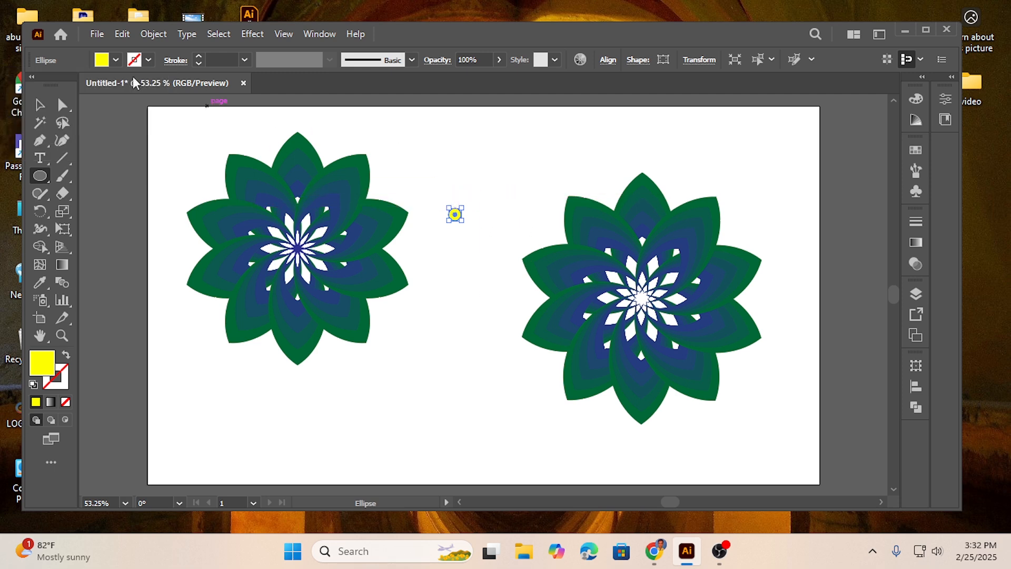
Place the yellow circle at the center of the second flower
click(40, 104)
drag(456, 217, 642, 299)
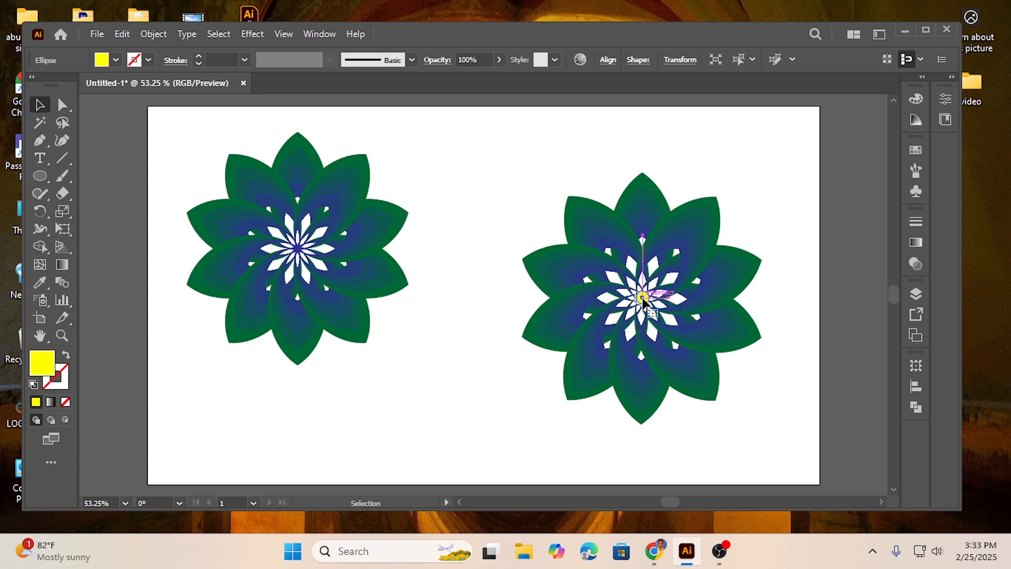
click(435, 163)
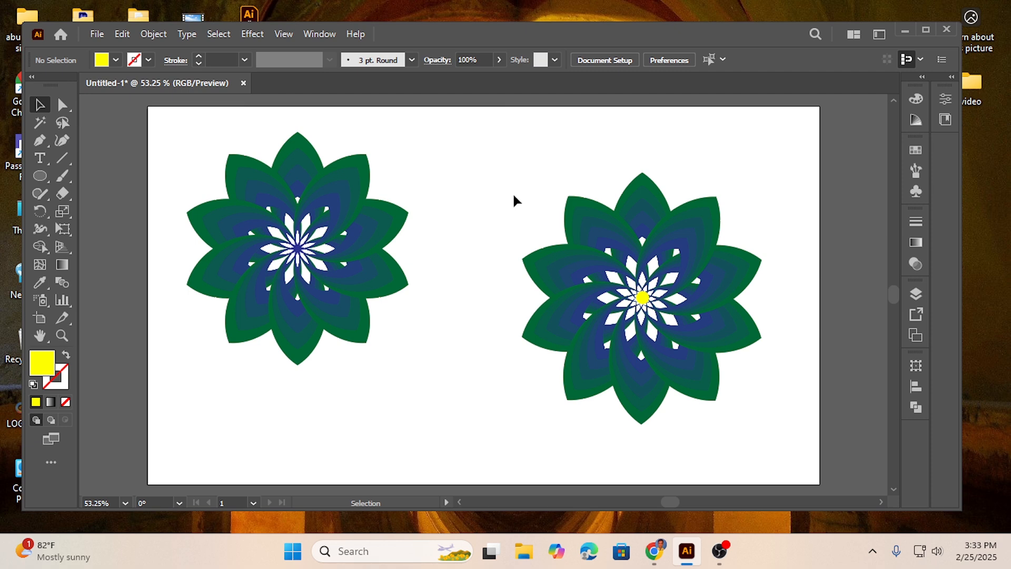
Move the whole second flower with its yellow center up beside the first flower and group all its shapes
drag(503, 187, 756, 425)
drag(641, 291, 564, 254)
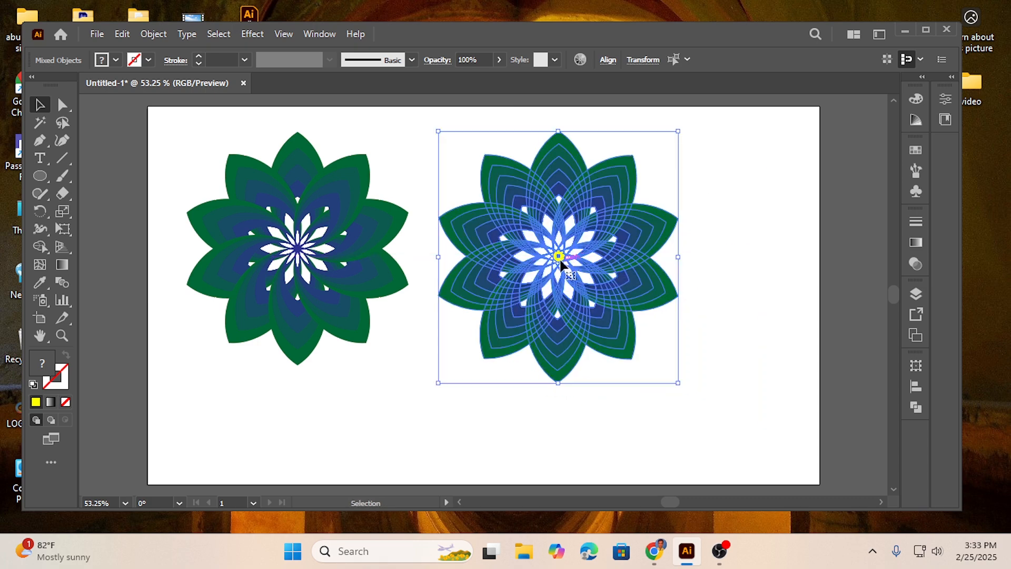
right_click(560, 259)
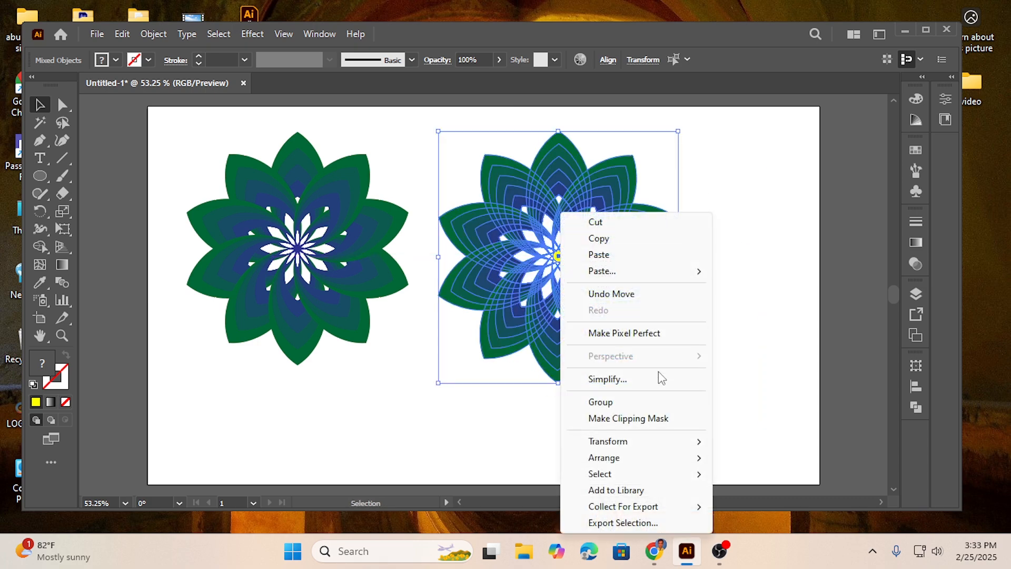
click(615, 403)
click(775, 255)
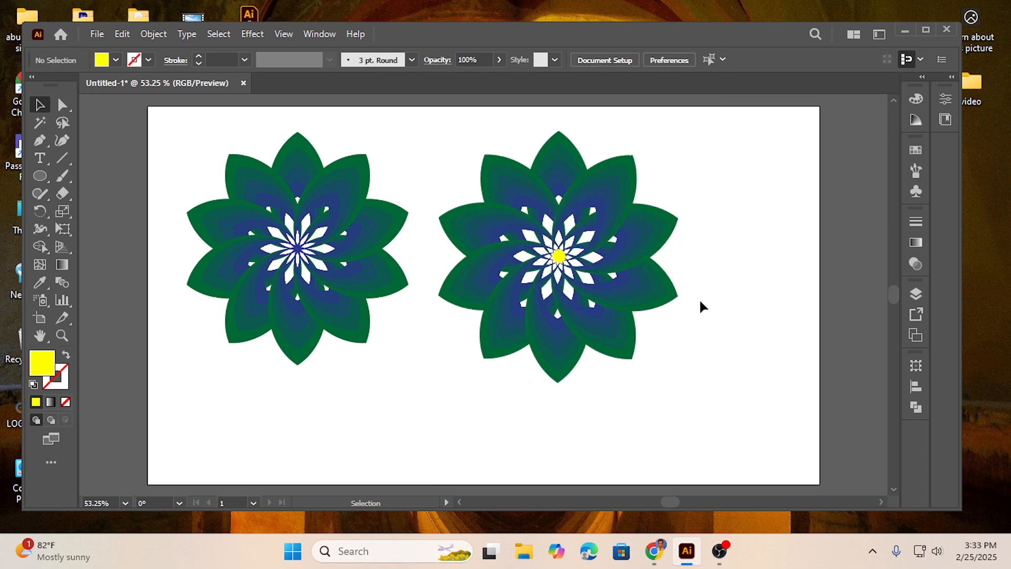
click(643, 228)
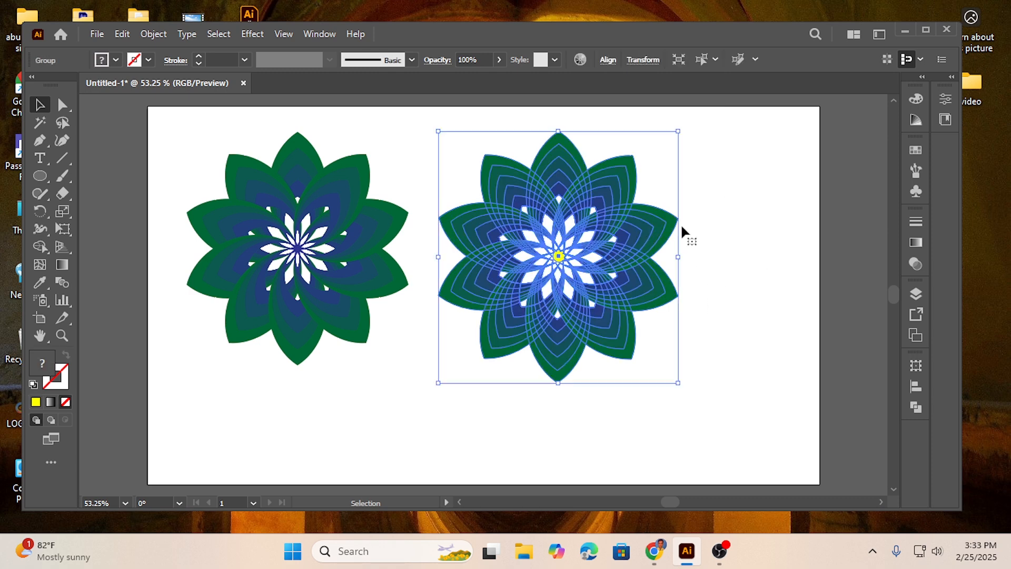
click(725, 220)
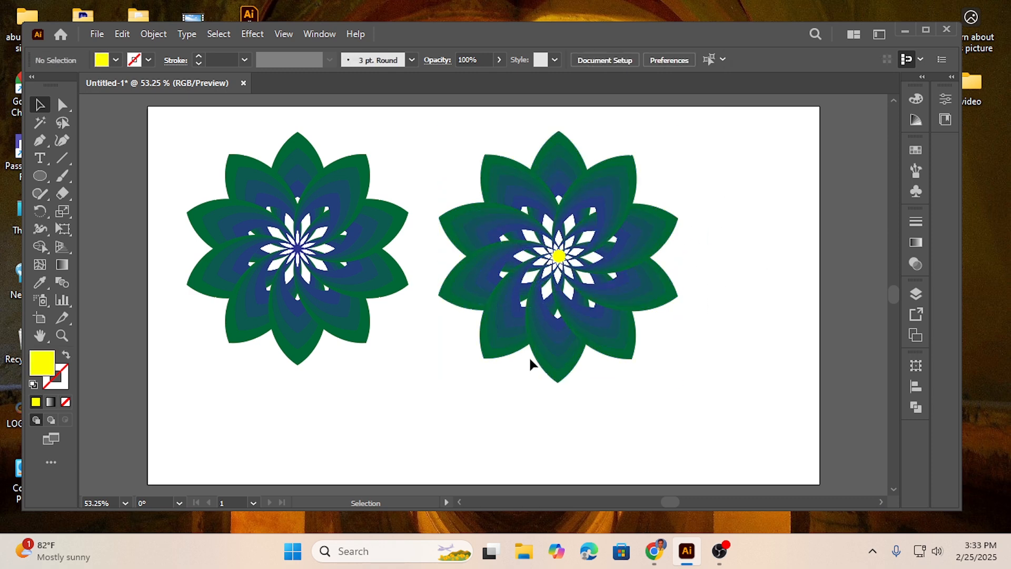